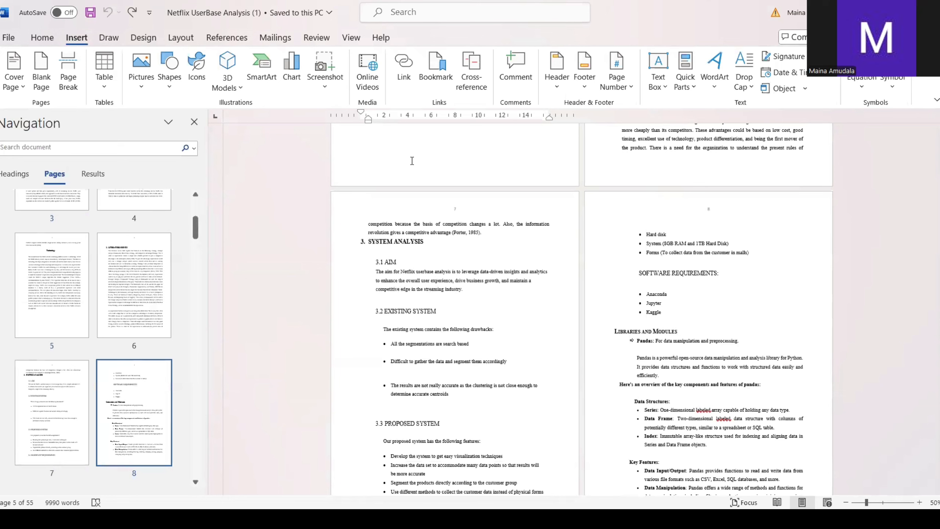
Step: Add a bookmark named Introduction at the end of the "1. INTRODUCTION" heading
{"action": "scroll", "coordinate": [413, 161], "scroll_direction": "up", "scroll_amount": 20}
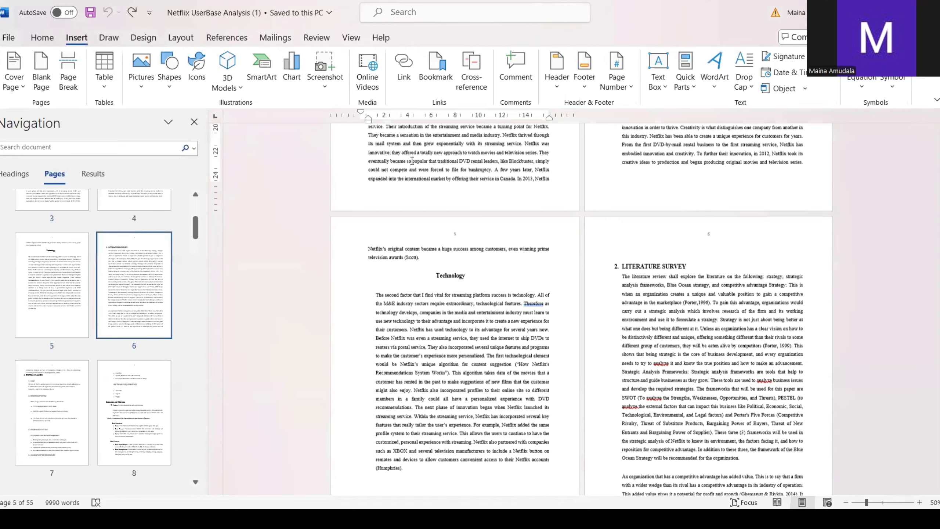
{"action": "left_click", "coordinate": [420, 241]}
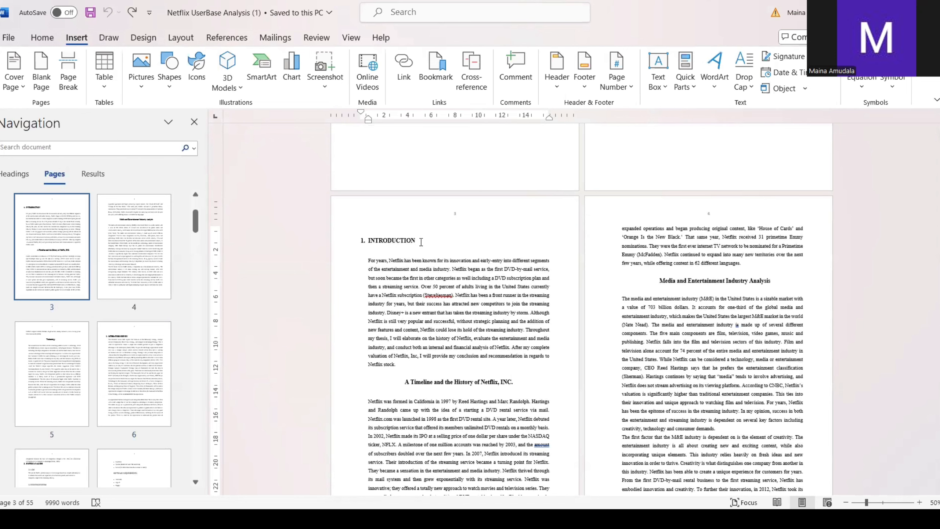
{"action": "left_click", "coordinate": [432, 71]}
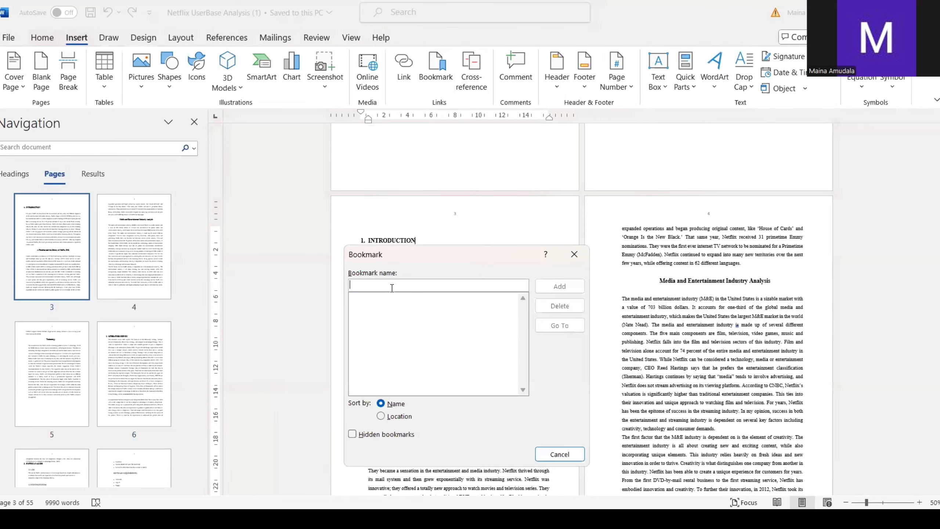
{"action": "type", "text": "I"}
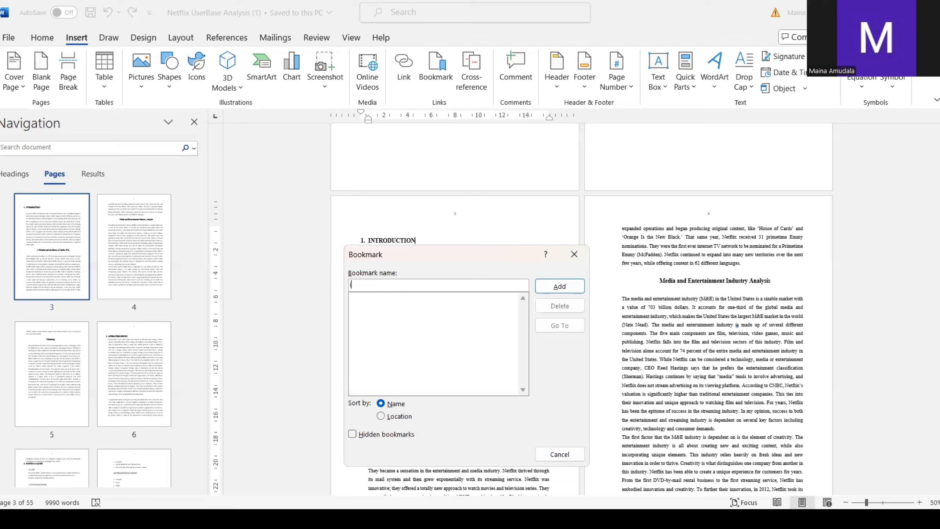
{"action": "type", "text": "ntroduction"}
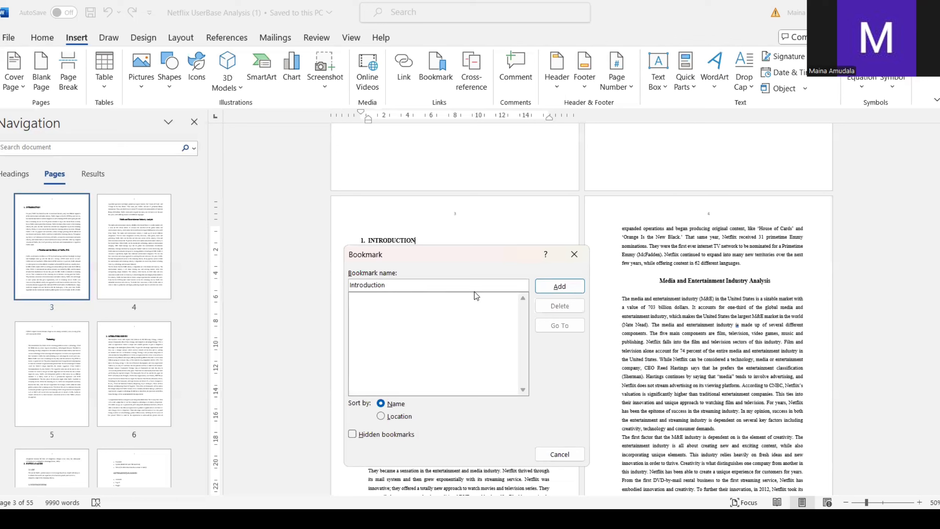
{"action": "left_click", "coordinate": [548, 288]}
Step: Add a bookmark named system at the end of the "3.2 EXISTING SYSTEM" heading
{"action": "scroll", "coordinate": [504, 366], "scroll_direction": "down", "scroll_amount": 9}
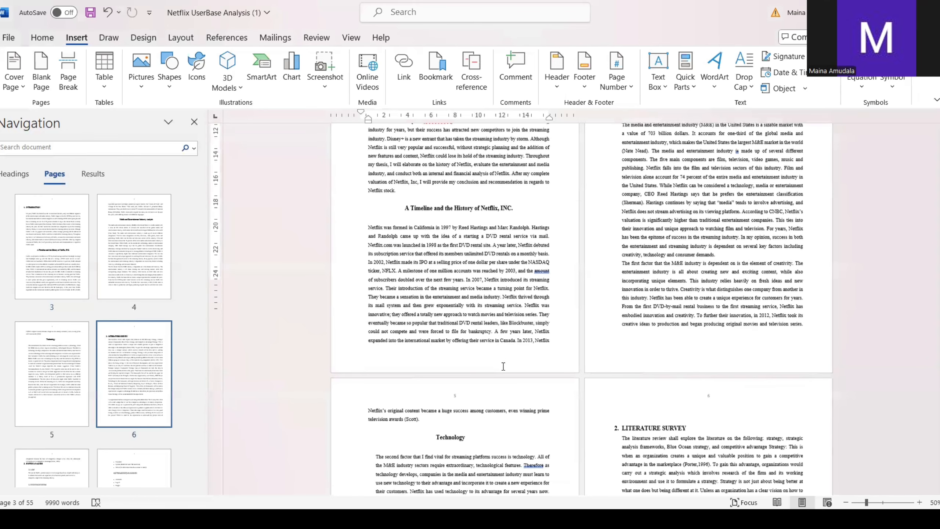
{"action": "scroll", "coordinate": [503, 366], "scroll_direction": "down", "scroll_amount": 10}
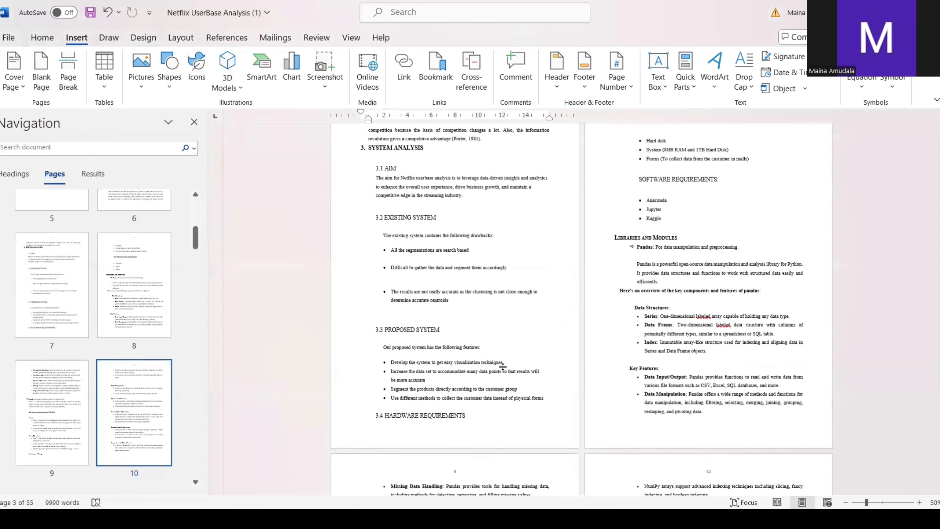
{"action": "left_click", "coordinate": [451, 220]}
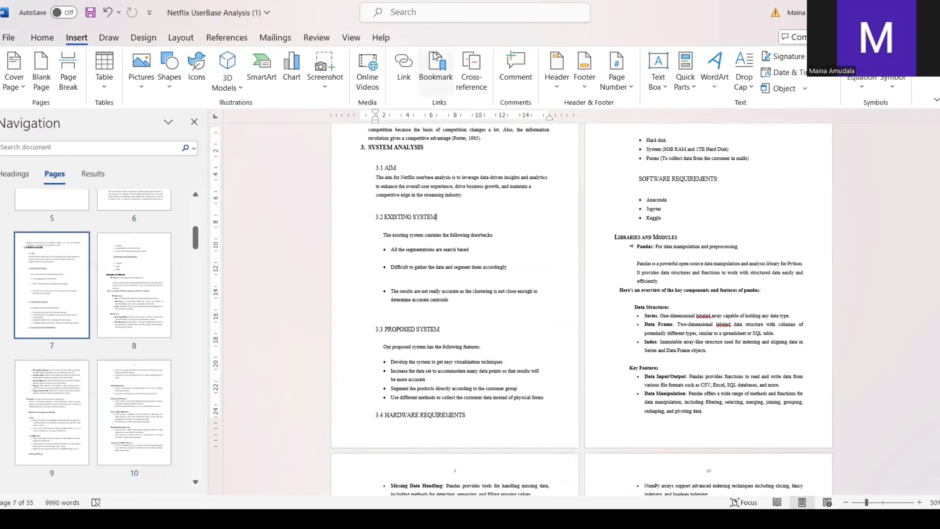
{"action": "left_click", "coordinate": [438, 67]}
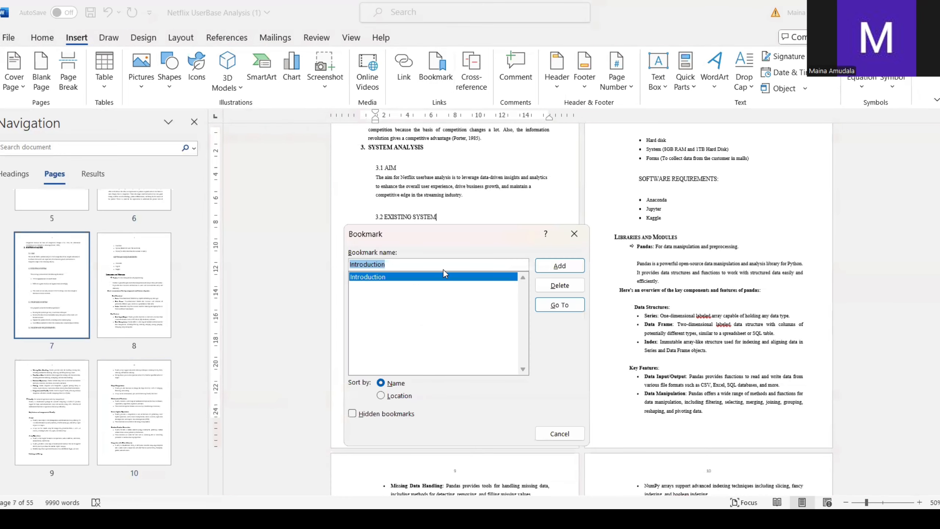
{"action": "left_click", "coordinate": [438, 265]}
{"action": "key", "text": "BackSpace"}
{"action": "key", "text": "BackSpace"}
{"action": "key", "text": "BackSpace"}
{"action": "key", "text": "BackSpace"}
{"action": "key", "text": "BackSpace"}
{"action": "key", "text": "BackSpace"}
{"action": "key", "text": "BackSpace"}
{"action": "key", "text": "BackSpace"}
{"action": "key", "text": "BackSpace"}
{"action": "key", "text": "BackSpace"}
{"action": "key", "text": "BackSpace"}
{"action": "key", "text": "BackSpace"}
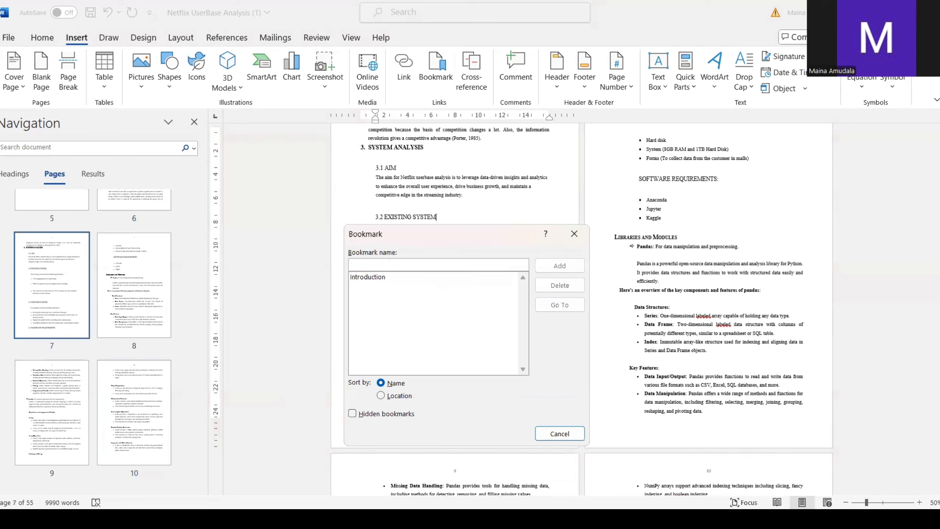
{"action": "type", "text": "s"}
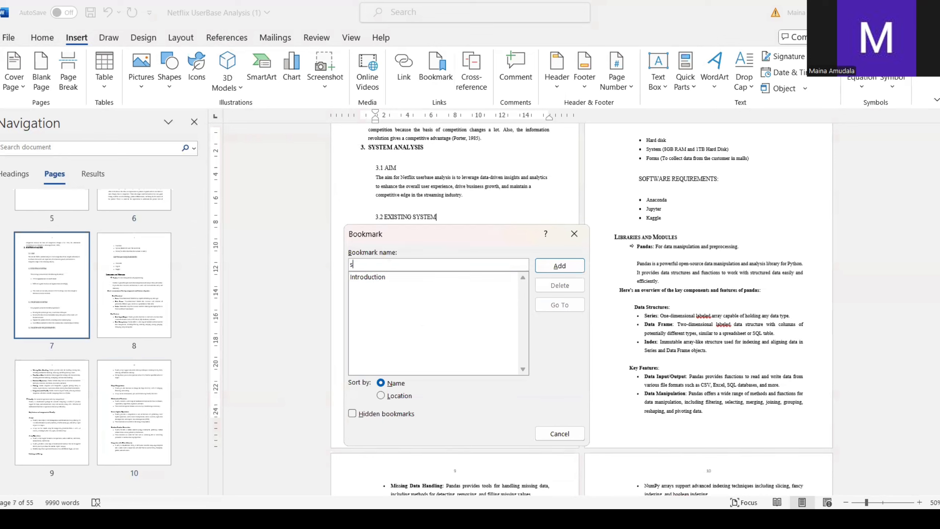
{"action": "type", "text": "ystem"}
{"action": "left_click", "coordinate": [552, 266]}
Step: Add a bookmark named custmize at the start of the "Customization" heading on page 11
{"action": "scroll", "coordinate": [492, 363], "scroll_direction": "down", "scroll_amount": 6}
{"action": "scroll", "coordinate": [492, 364], "scroll_direction": "down", "scroll_amount": 9}
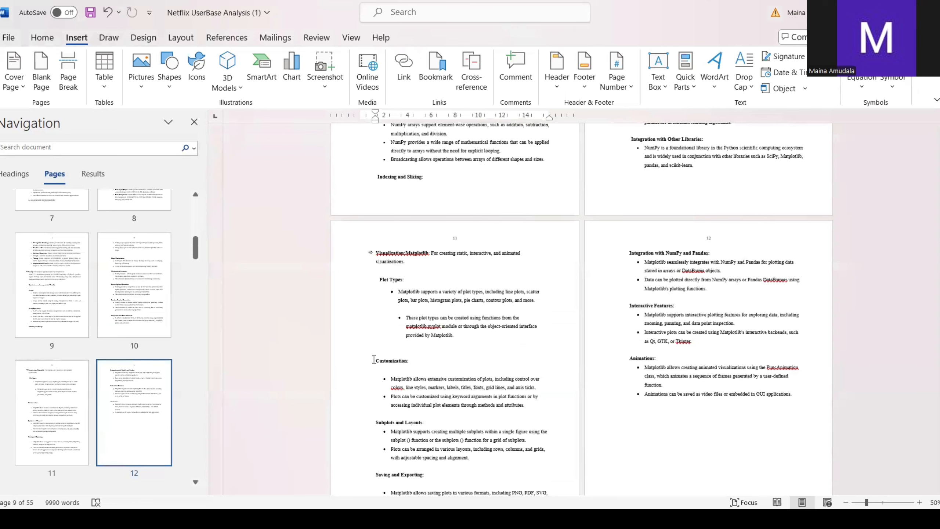
{"action": "left_click", "coordinate": [375, 358]}
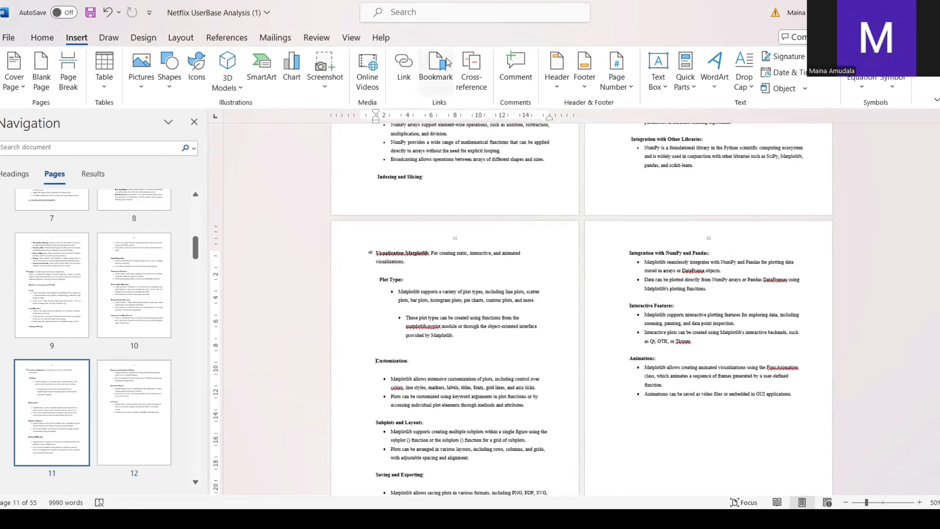
{"action": "left_click", "coordinate": [436, 69]}
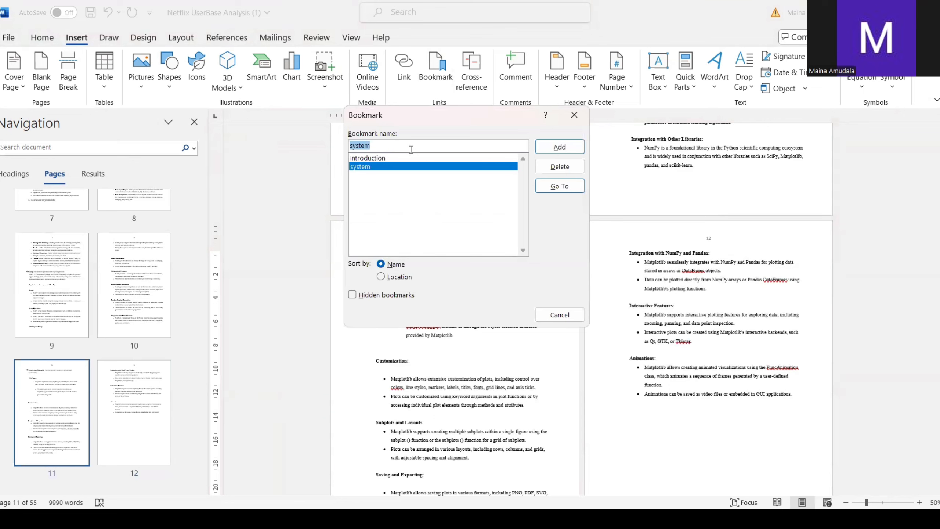
{"action": "type", "text": "cus"}
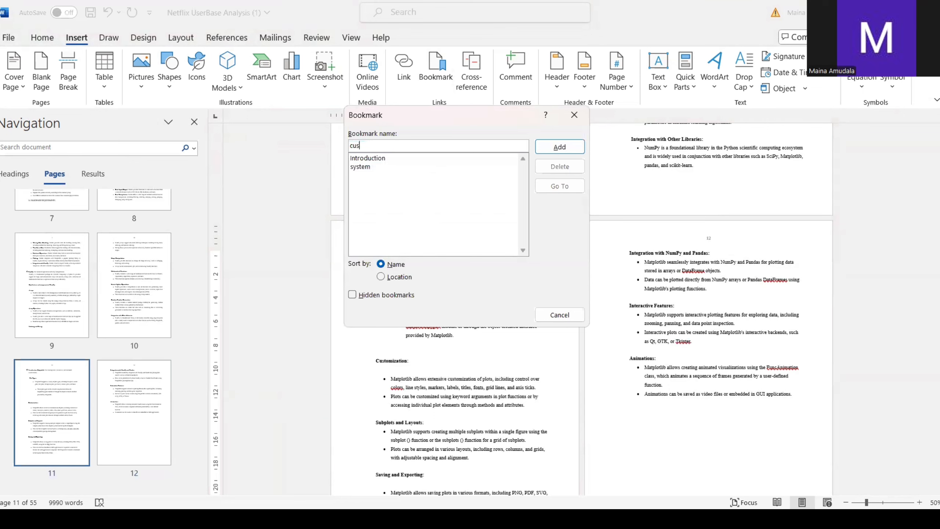
{"action": "type", "text": "tmize"}
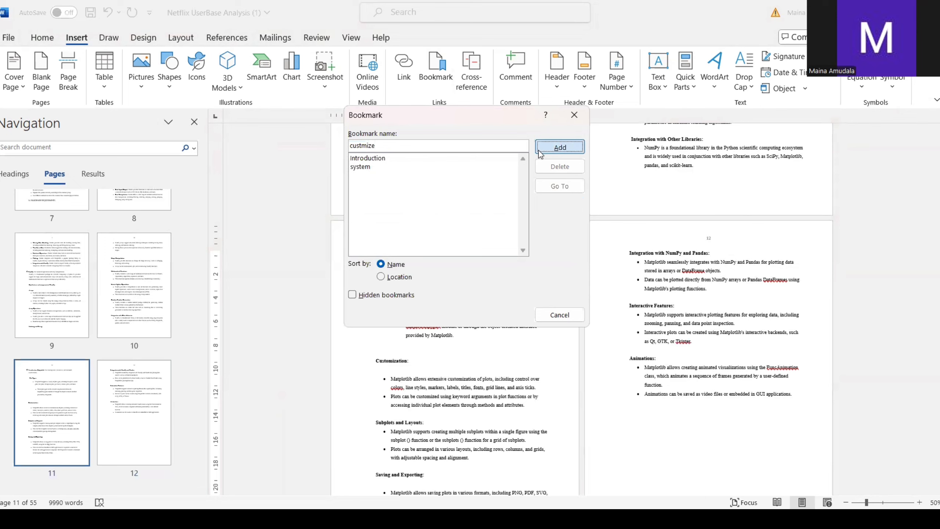
{"action": "left_click", "coordinate": [552, 147]}
Step: From the blank area below the abstract on page 1, go to the system bookmark and the Introduction bookmark
{"action": "scroll", "coordinate": [492, 181], "scroll_direction": "up", "scroll_amount": 20}
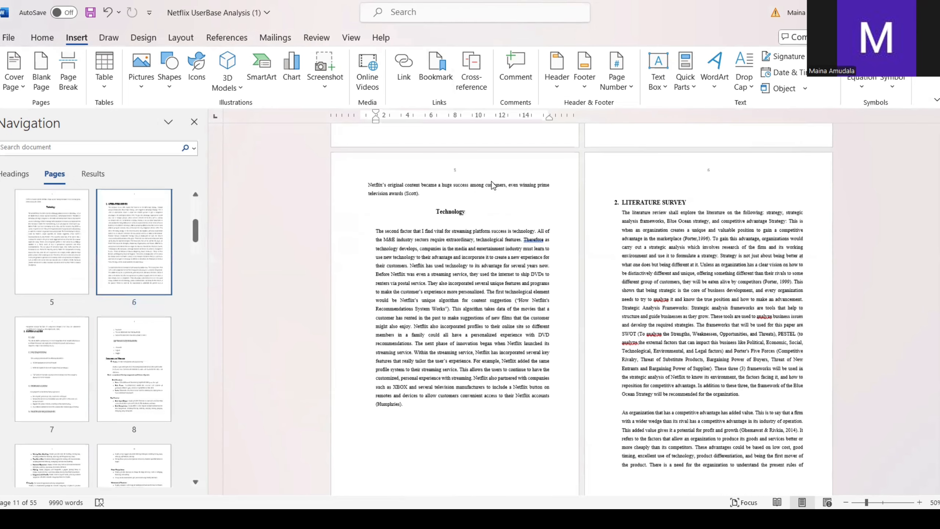
{"action": "scroll", "coordinate": [459, 303], "scroll_direction": "up", "scroll_amount": 8}
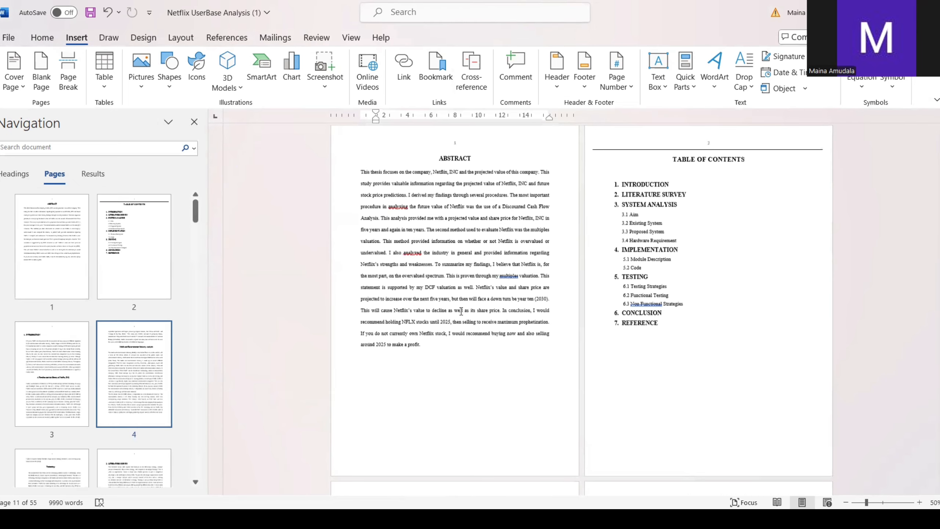
{"action": "scroll", "coordinate": [461, 311], "scroll_direction": "down", "scroll_amount": 5}
{"action": "scroll", "coordinate": [461, 311], "scroll_direction": "down", "scroll_amount": 2}
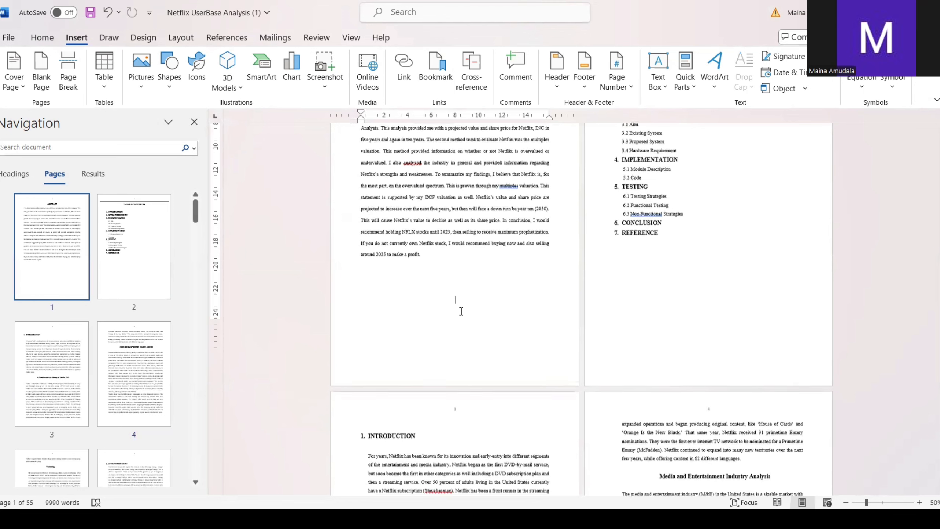
{"action": "left_click", "coordinate": [458, 278]}
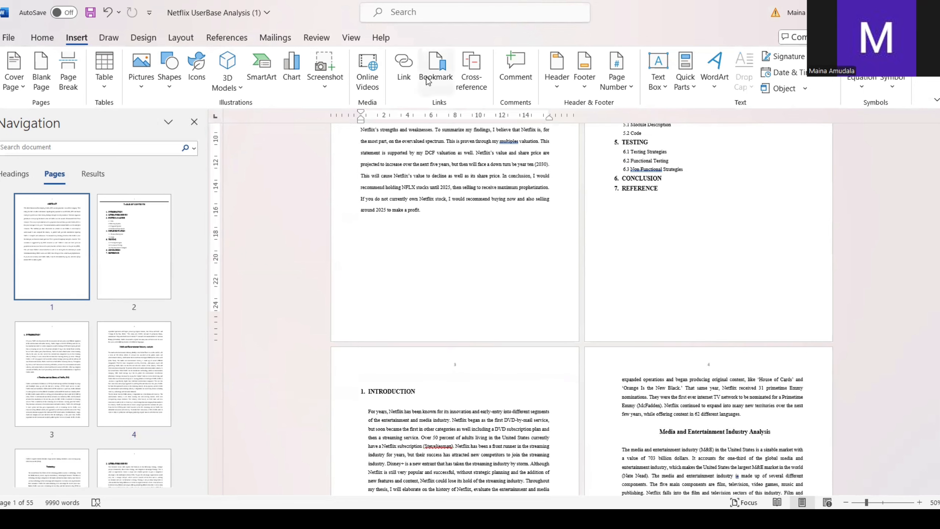
{"action": "left_click", "coordinate": [436, 70]}
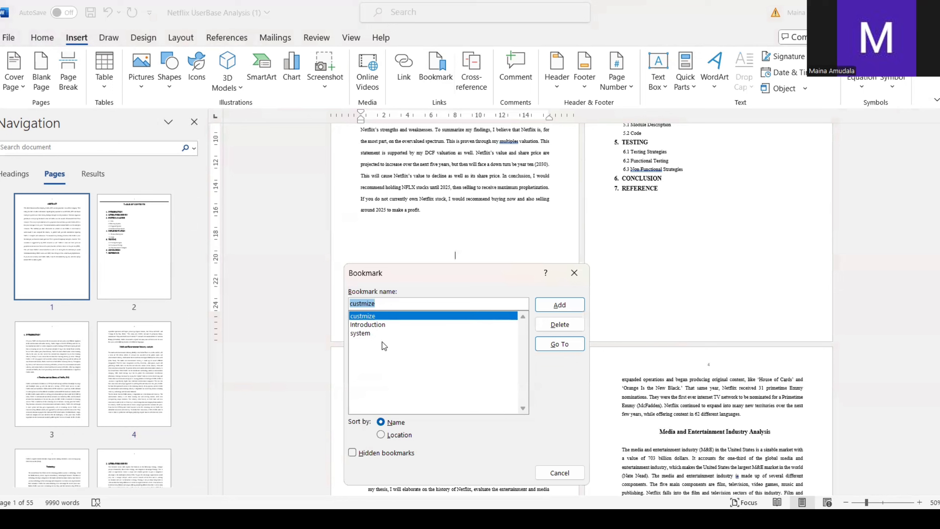
{"action": "left_click", "coordinate": [367, 334]}
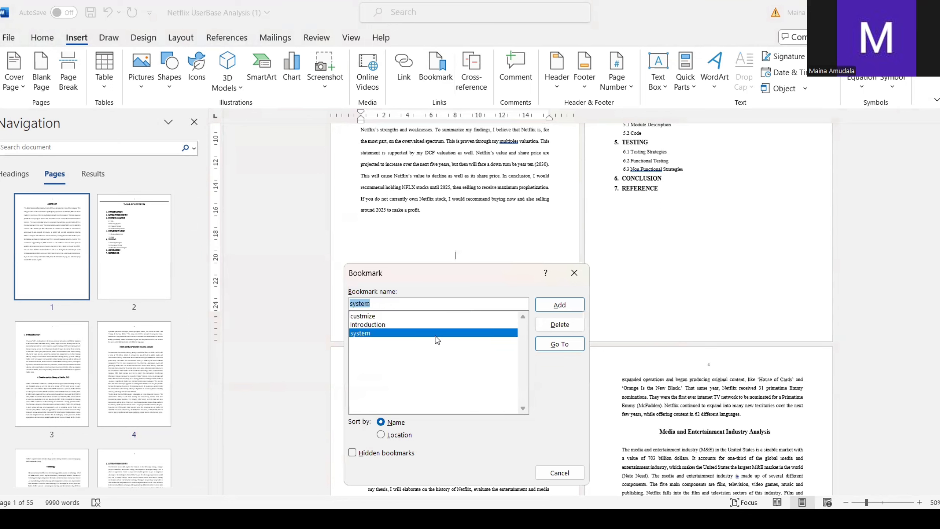
{"action": "left_click", "coordinate": [550, 346]}
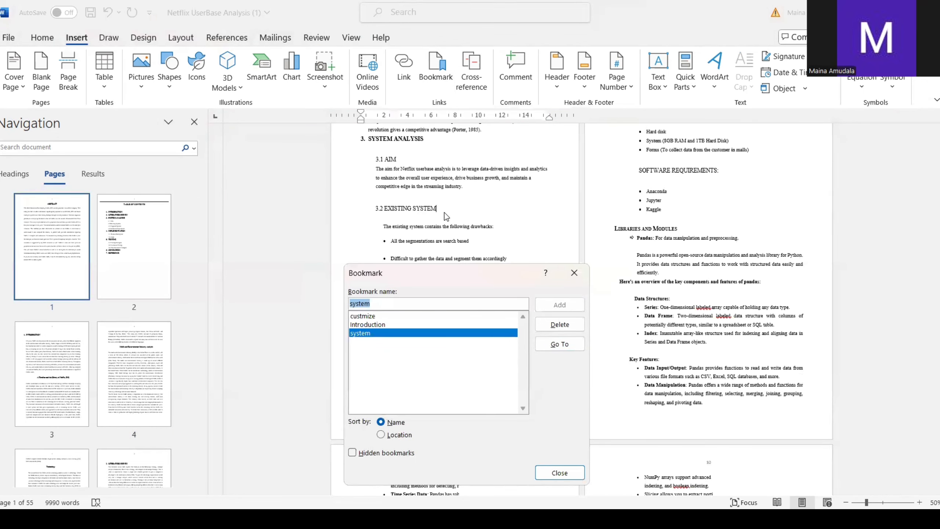
{"action": "left_click", "coordinate": [370, 325]}
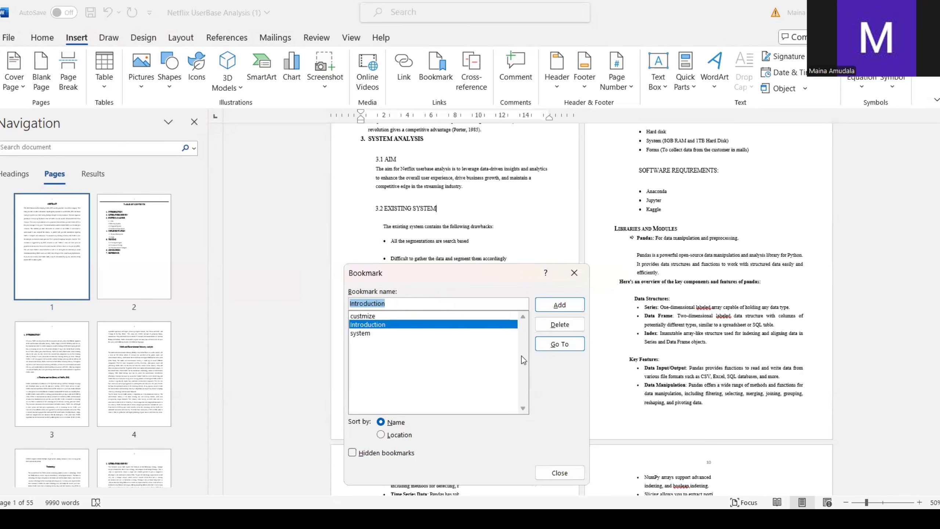
{"action": "left_click", "coordinate": [562, 343]}
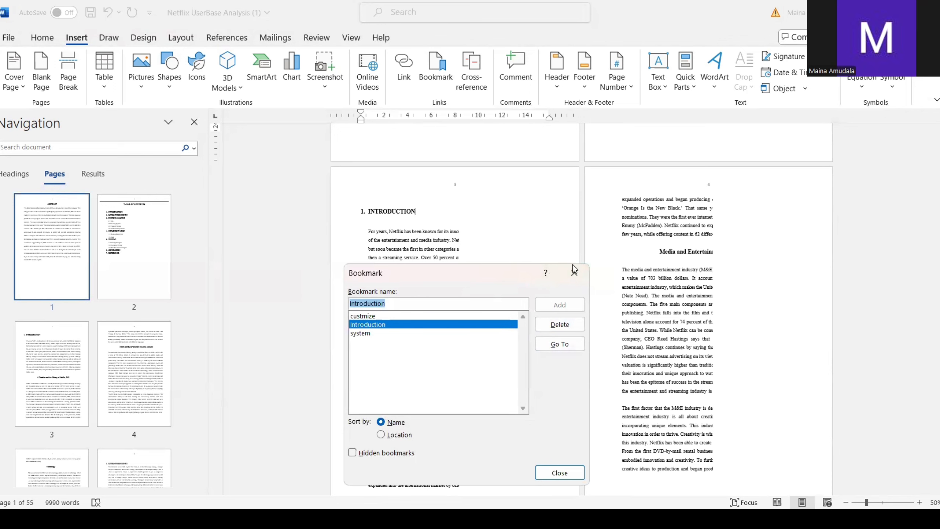
{"action": "left_click", "coordinate": [573, 275]}
Step: Enter the centred lines "Introduction", "System" and "customize" in the blank area below the abstract on page 1
{"action": "scroll", "coordinate": [488, 210], "scroll_direction": "up", "scroll_amount": 3}
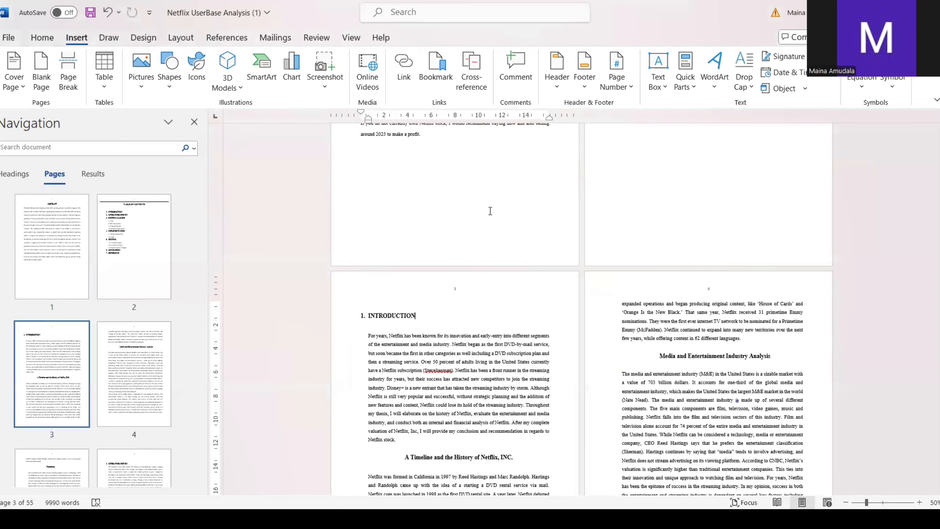
{"action": "left_click", "coordinate": [380, 194]}
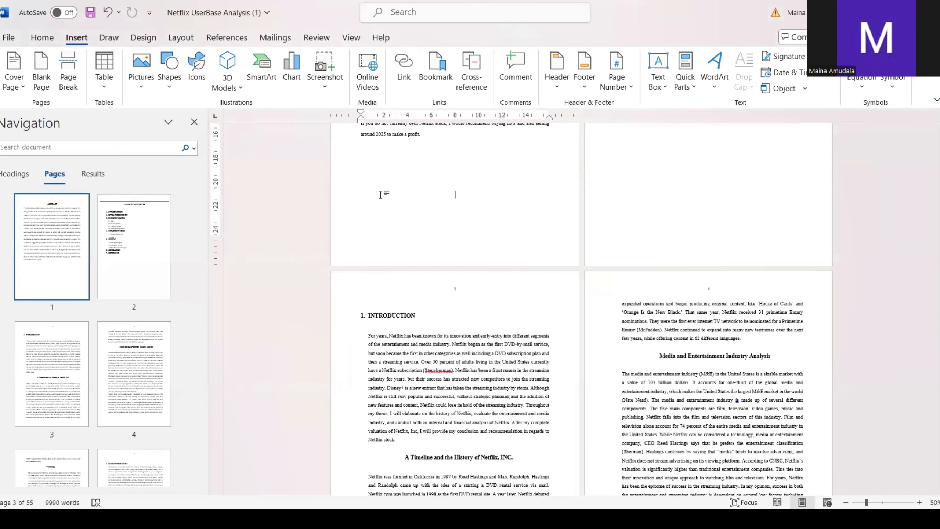
{"action": "type", "text": "Introduct"}
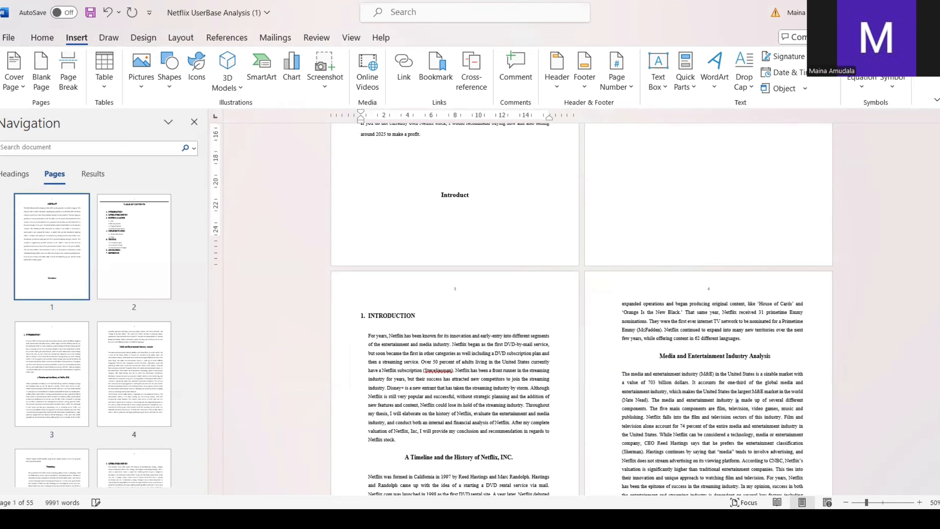
{"action": "type", "text": "ion"}
{"action": "key", "text": "Return"}
{"action": "type", "text": "syste"}
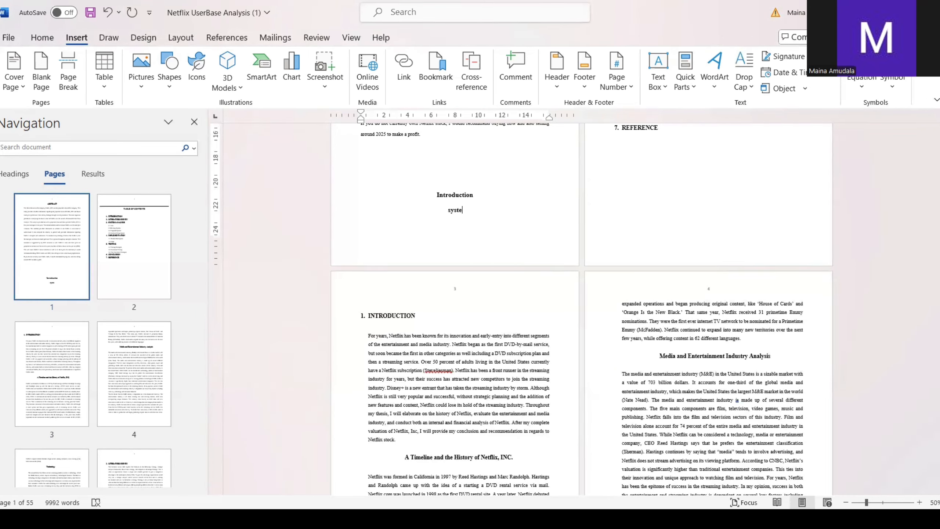
{"action": "type", "text": "m"}
{"action": "key", "text": "Return"}
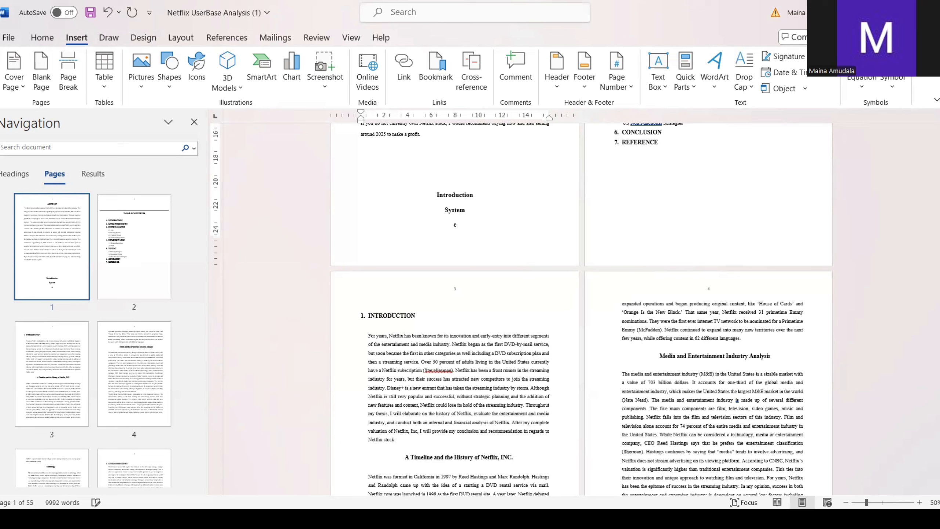
{"action": "type", "text": "customize"}
Step: Link the word "Introduction" below the abstract to the Introduction bookmark in this document
{"action": "double_click", "coordinate": [461, 195]}
{"action": "left_click", "coordinate": [458, 193]}
{"action": "double_click", "coordinate": [458, 194]}
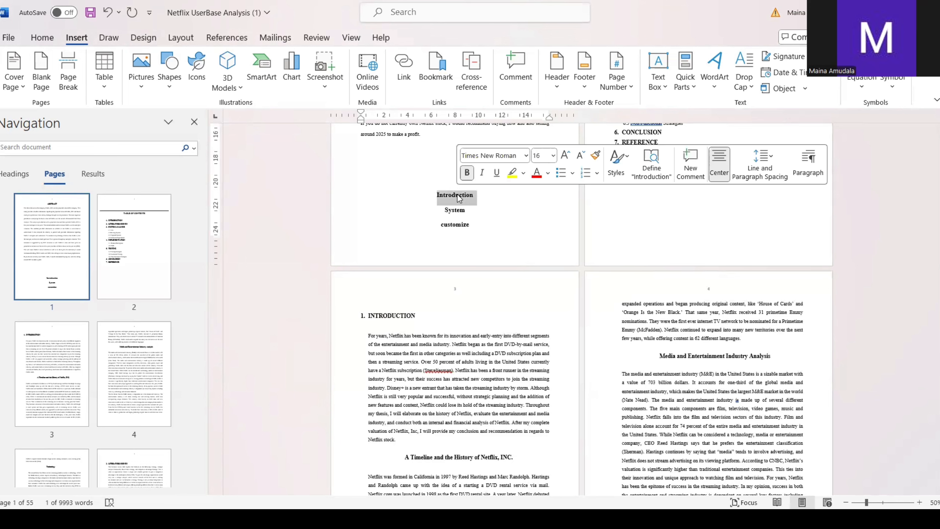
{"action": "left_click", "coordinate": [409, 71]}
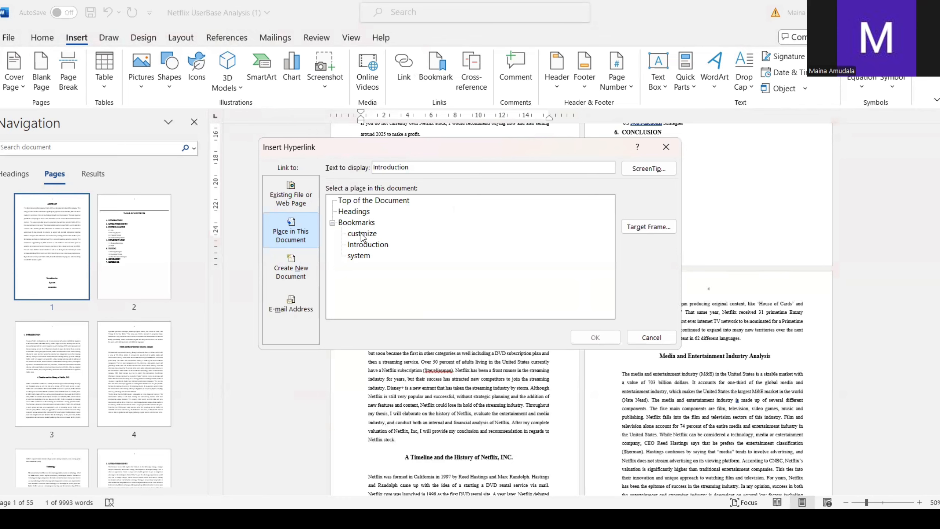
{"action": "left_click", "coordinate": [369, 245]}
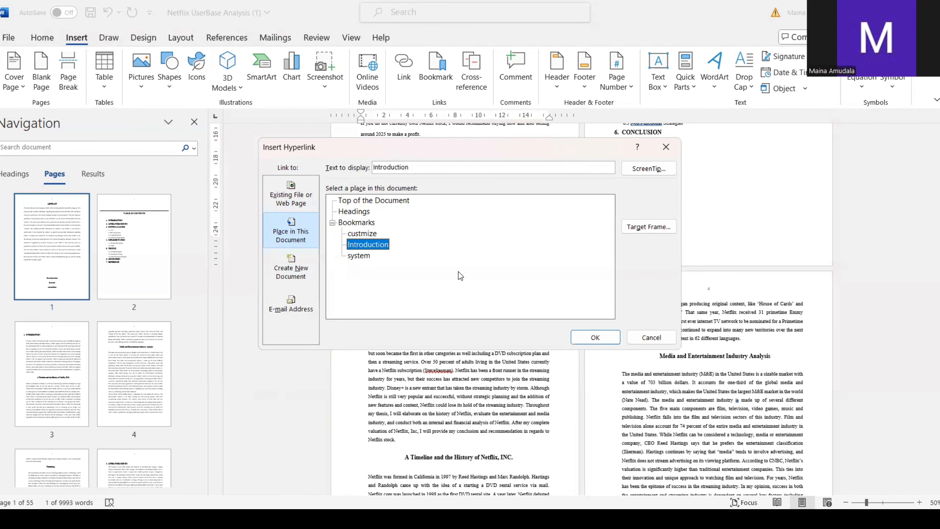
{"action": "left_click", "coordinate": [594, 338]}
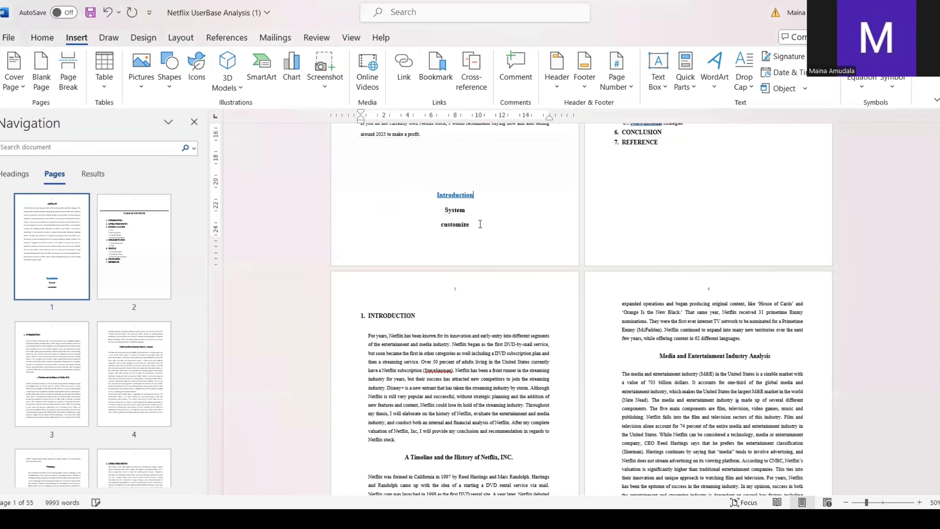
Step: Link the word "System" below the abstract on page 1 to the system bookmark in this document
{"action": "double_click", "coordinate": [453, 210]}
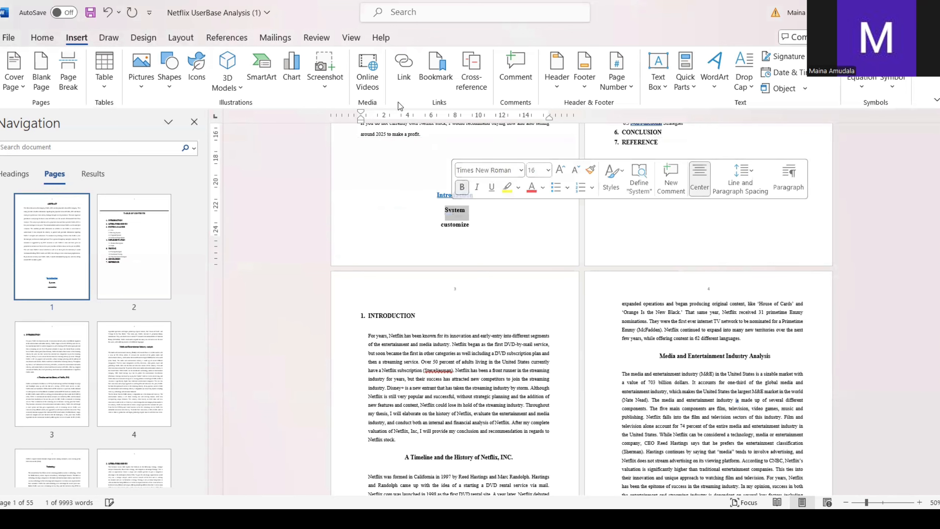
{"action": "left_click", "coordinate": [411, 73]}
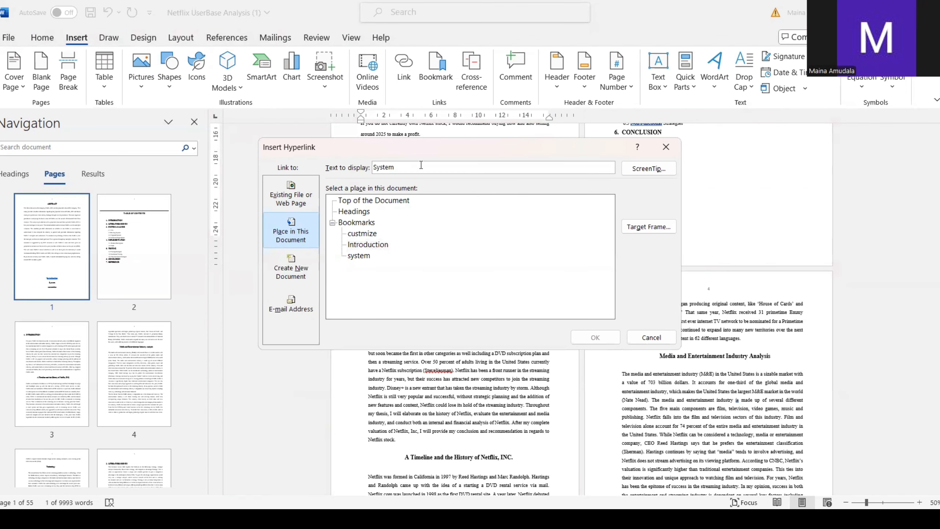
{"action": "left_click", "coordinate": [359, 256]}
{"action": "left_click", "coordinate": [590, 340]}
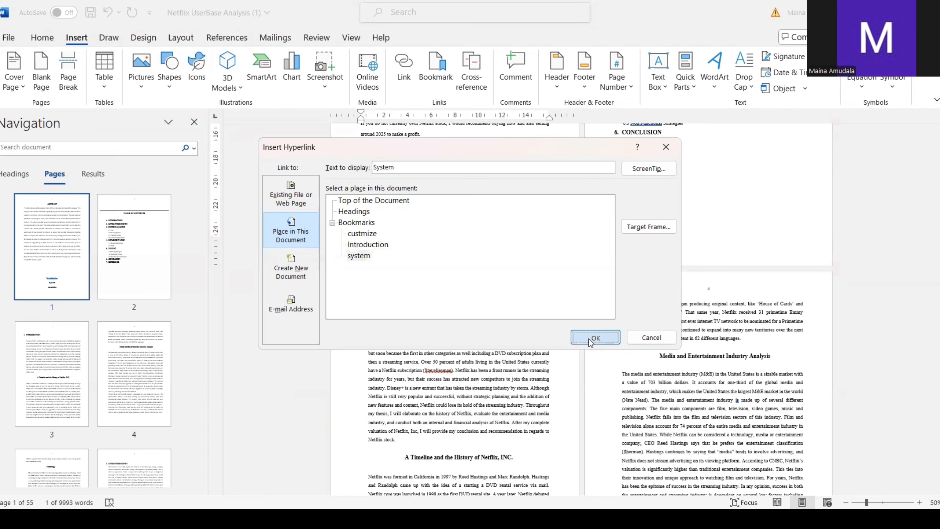
Step: Link the word "customize" below the abstract on page 1 to the custmize bookmark in this document
{"action": "double_click", "coordinate": [451, 226]}
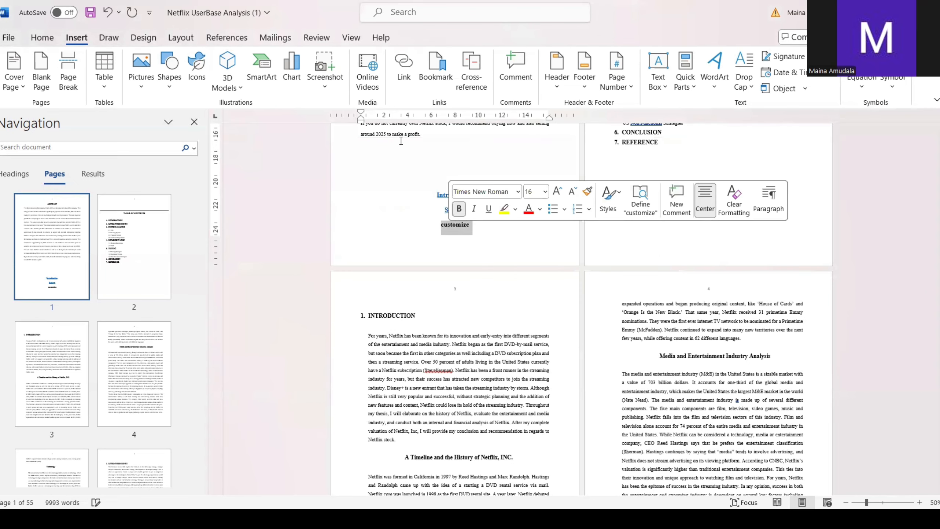
{"action": "left_click", "coordinate": [400, 70]}
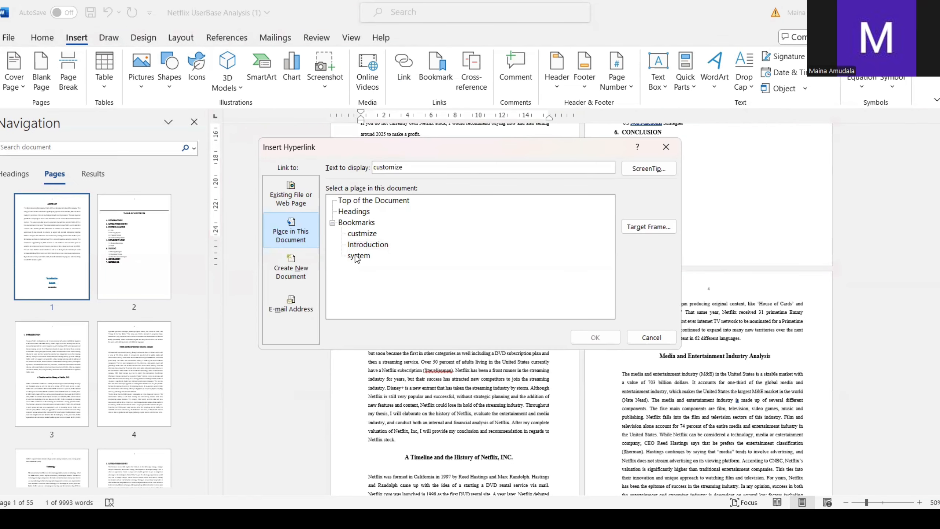
{"action": "left_click", "coordinate": [361, 237]}
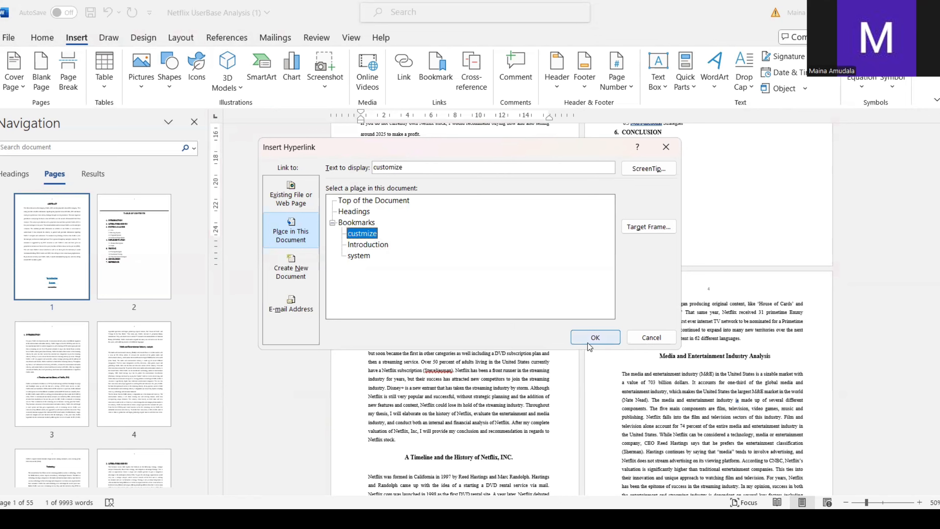
{"action": "left_click", "coordinate": [591, 338]}
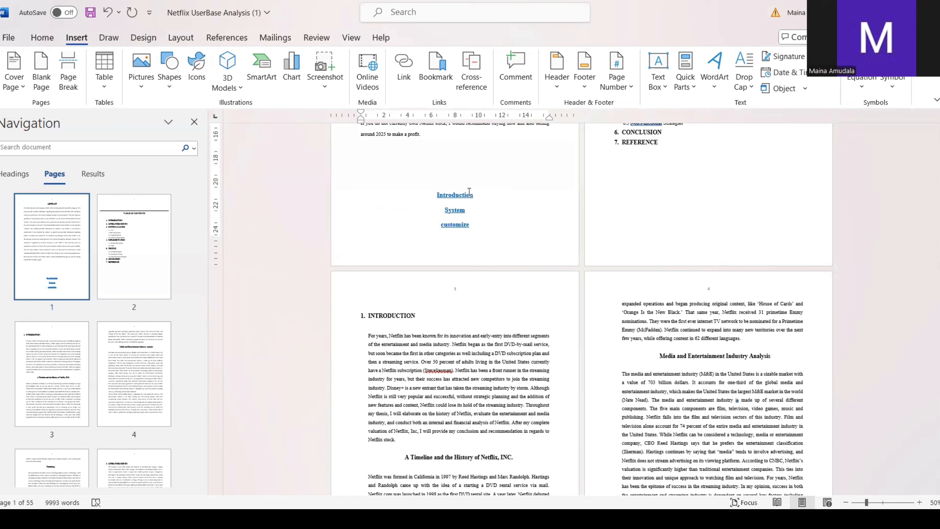
Step: Follow the "customize" link, return to page 1 and follow the "System" link to test both
{"action": "double_click", "coordinate": [455, 228]}
{"action": "left_click", "coordinate": [479, 228]}
{"action": "left_click", "coordinate": [460, 226], "text": "ctrl"}
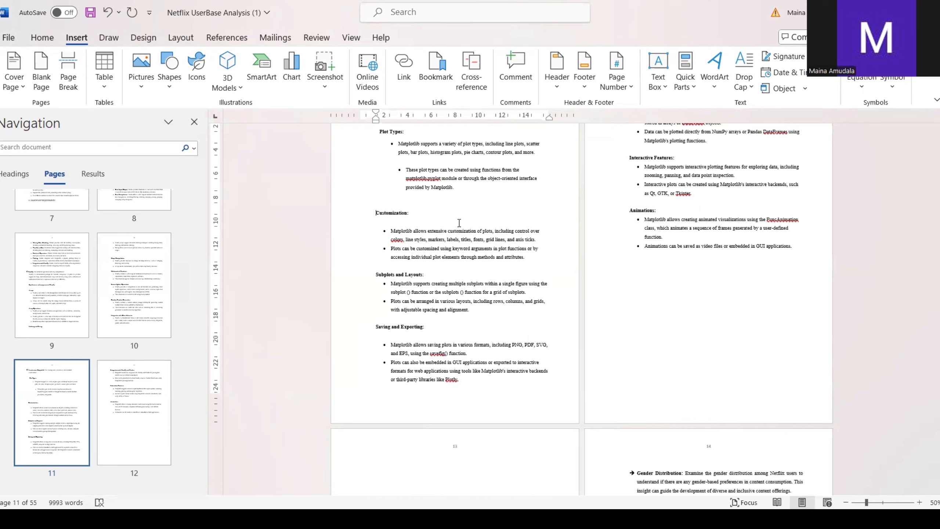
{"action": "scroll", "coordinate": [460, 223], "scroll_direction": "up", "scroll_amount": 20}
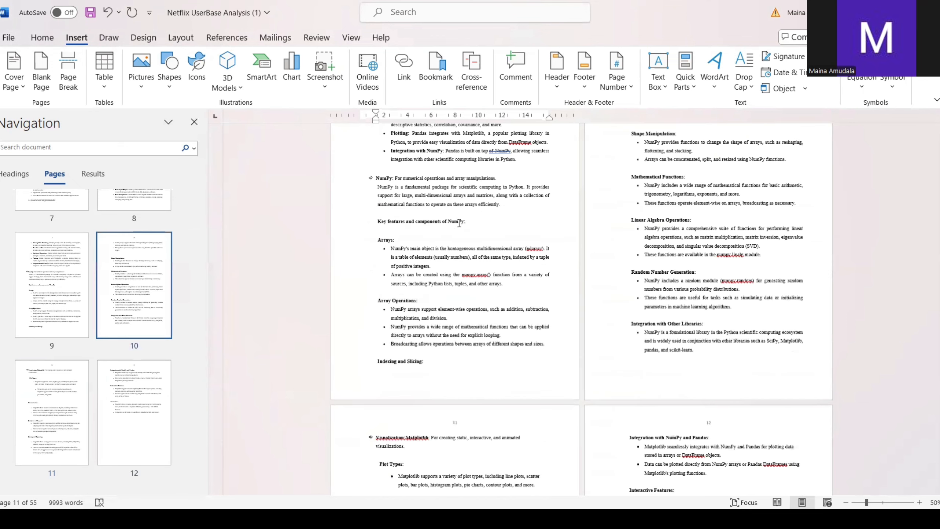
{"action": "scroll", "coordinate": [459, 223], "scroll_direction": "up", "scroll_amount": 5}
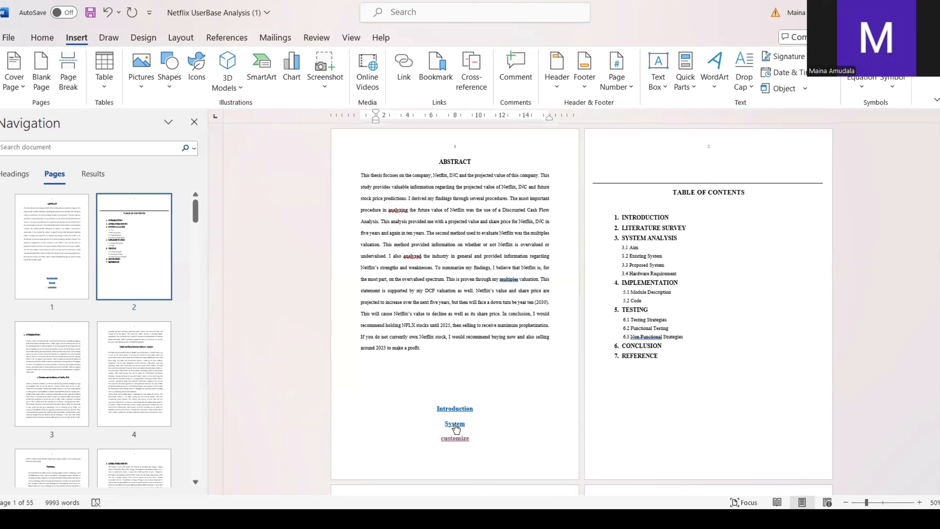
{"action": "left_click", "coordinate": [455, 424], "text": "ctrl"}
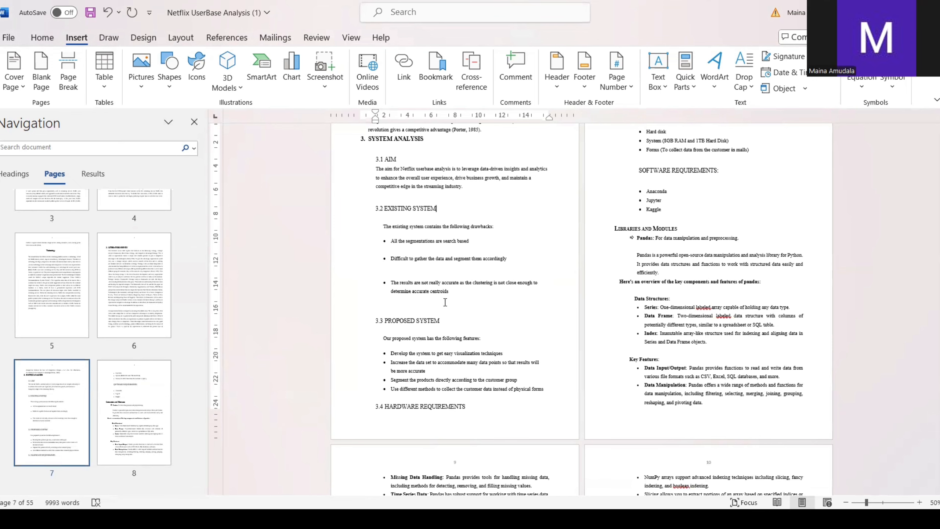
Step: Mark "The media" at the start of the Media and Entertainment Industry Analysis text as a current-page index entry, and hide the formatting marks
{"action": "scroll", "coordinate": [445, 302], "scroll_direction": "up", "scroll_amount": 6}
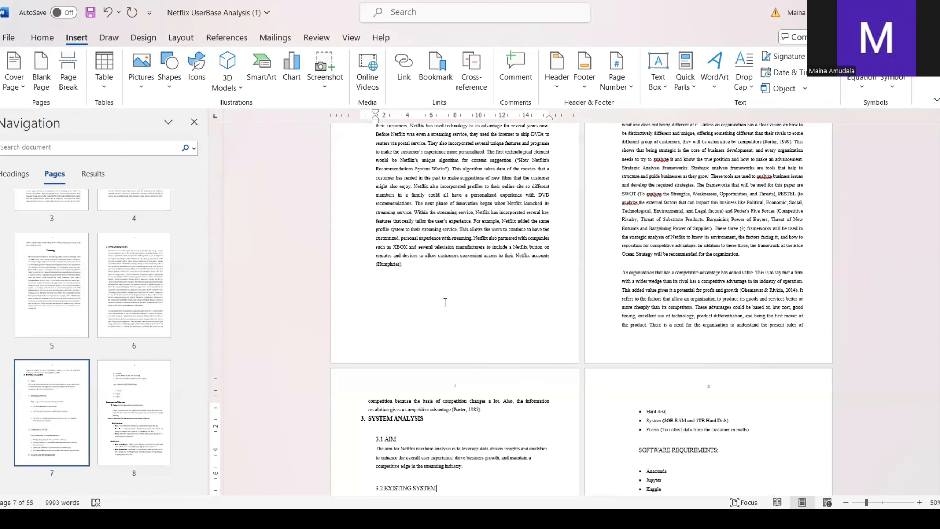
{"action": "scroll", "coordinate": [445, 302], "scroll_direction": "up", "scroll_amount": 7}
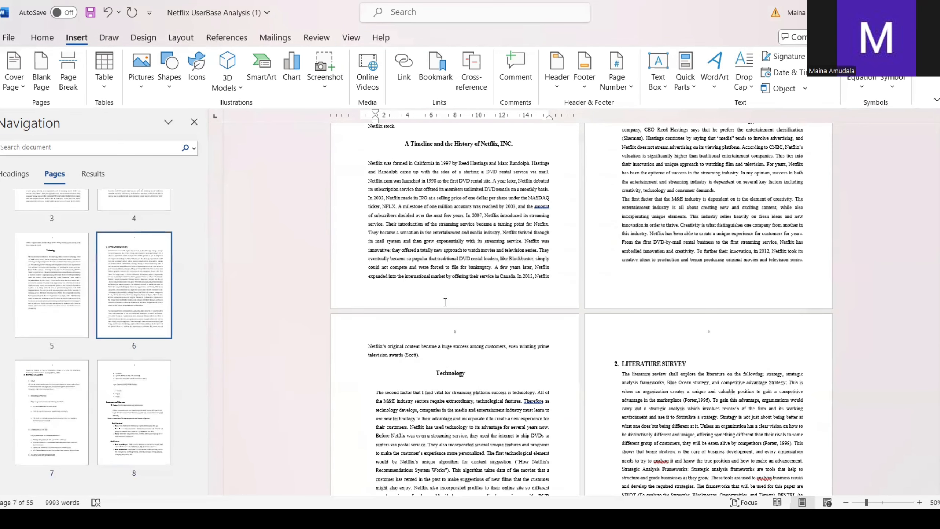
{"action": "scroll", "coordinate": [445, 302], "scroll_direction": "up", "scroll_amount": 3}
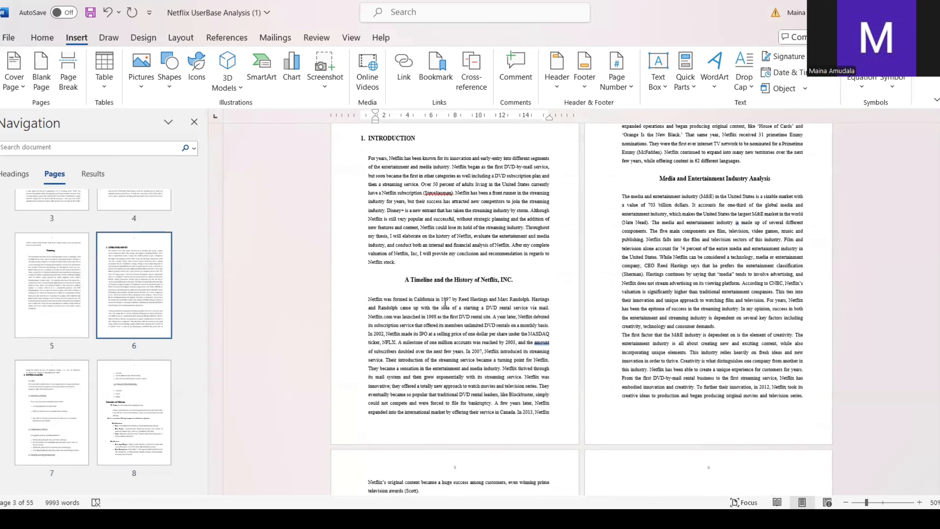
{"action": "left_click", "coordinate": [228, 37]}
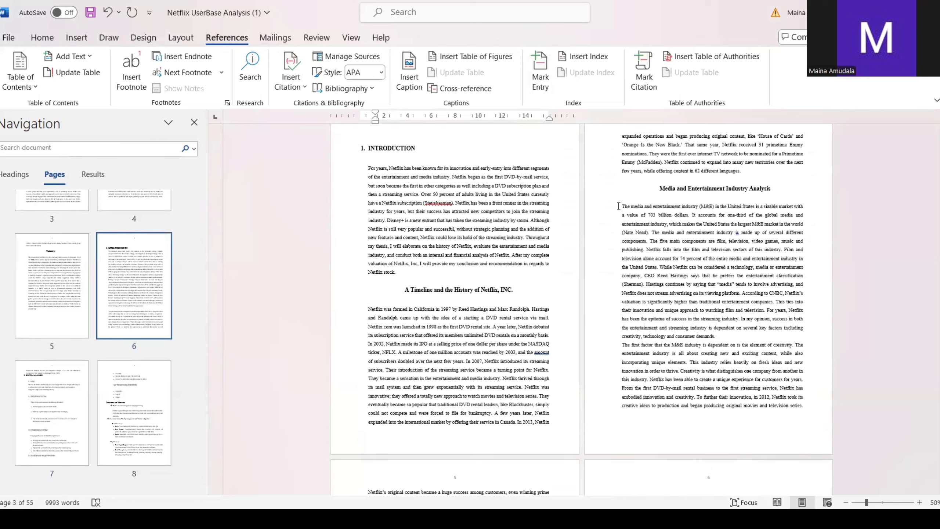
{"action": "left_click_drag", "start_coordinate": [618, 206], "coordinate": [644, 209]}
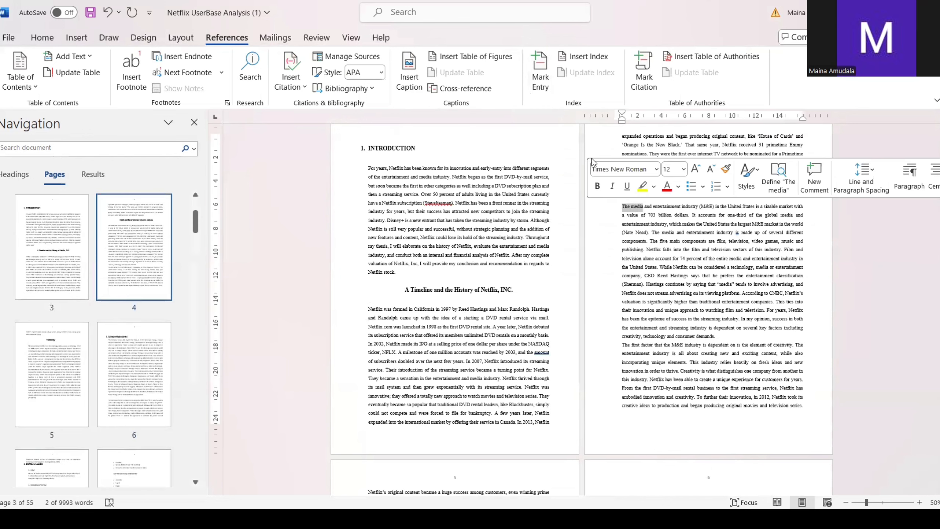
{"action": "left_click", "coordinate": [541, 74]}
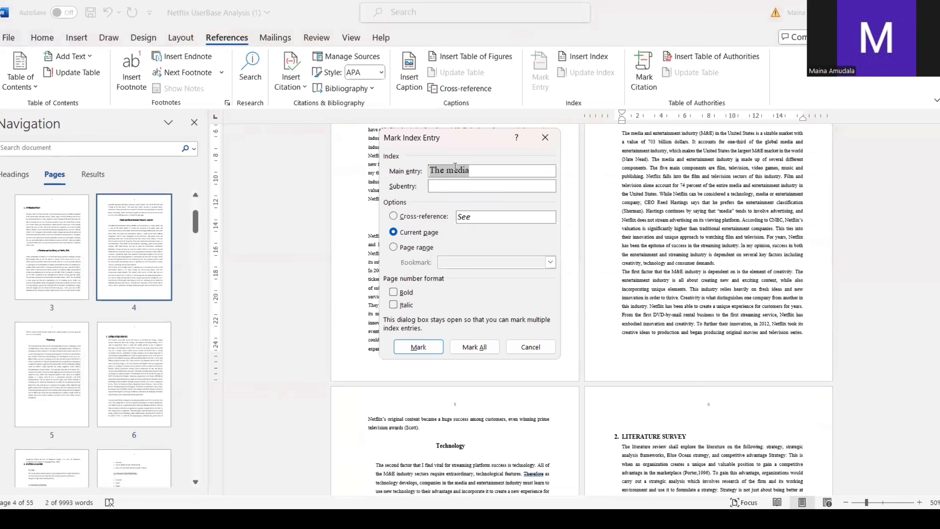
{"action": "left_click", "coordinate": [429, 347]}
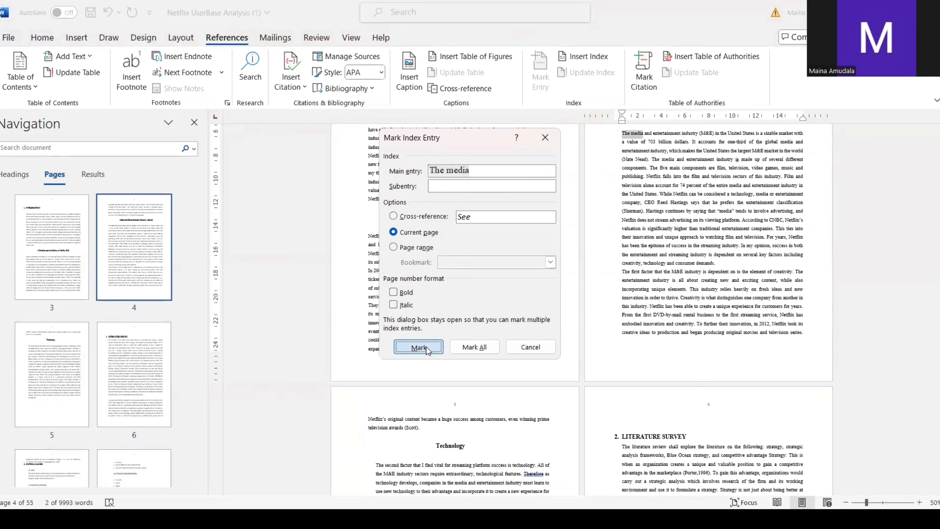
{"action": "left_click", "coordinate": [517, 348]}
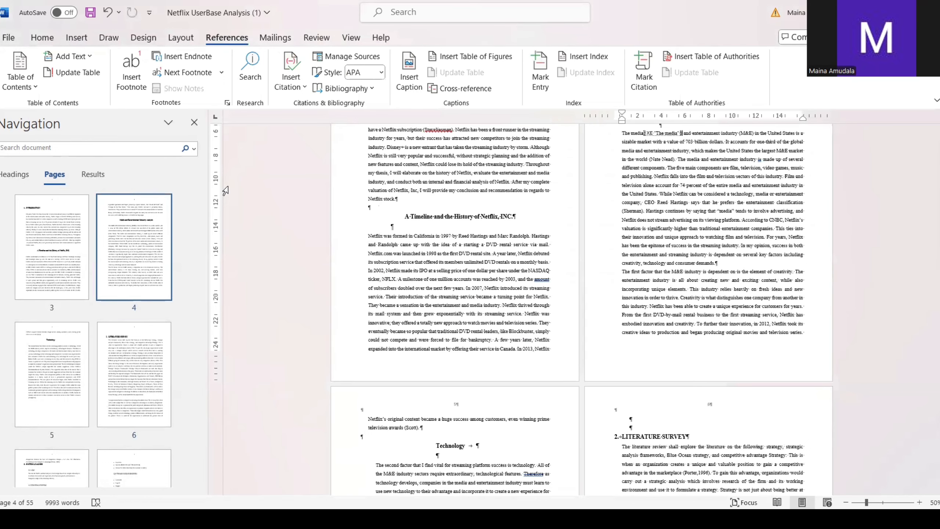
{"action": "left_click", "coordinate": [47, 39]}
{"action": "left_click", "coordinate": [437, 61]}
Step: Mark the word "profile" in the Technology section on page 5 as a current-page index entry, and hide the formatting marks
{"action": "scroll", "coordinate": [374, 343], "scroll_direction": "down", "scroll_amount": 5}
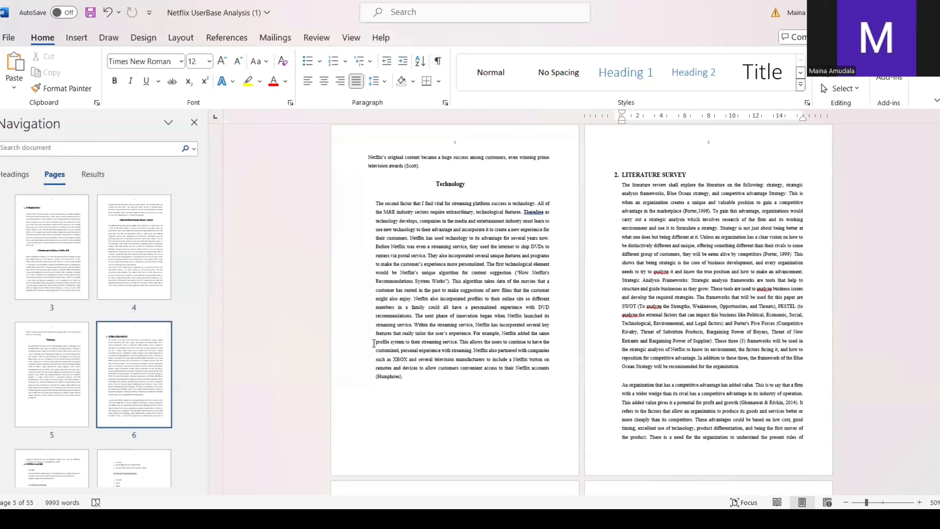
{"action": "left_click_drag", "start_coordinate": [374, 343], "coordinate": [391, 345]}
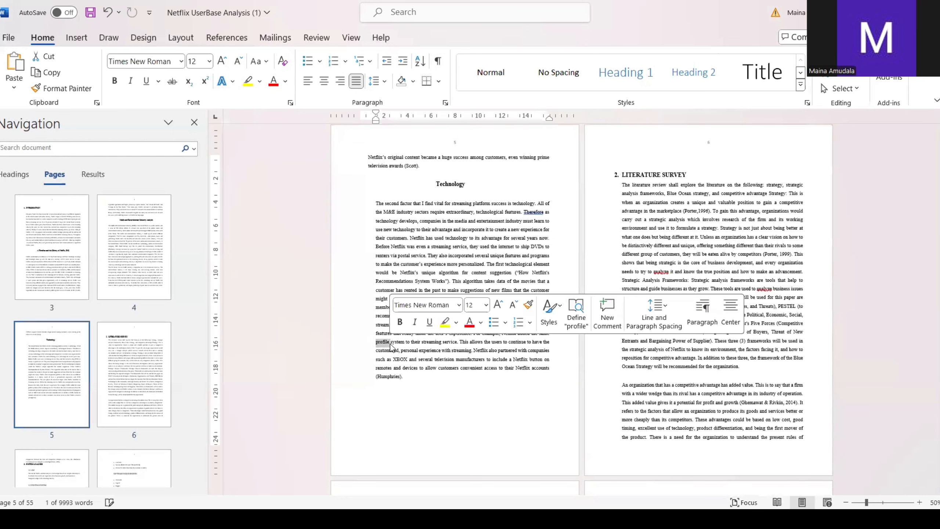
{"action": "left_click", "coordinate": [241, 37]}
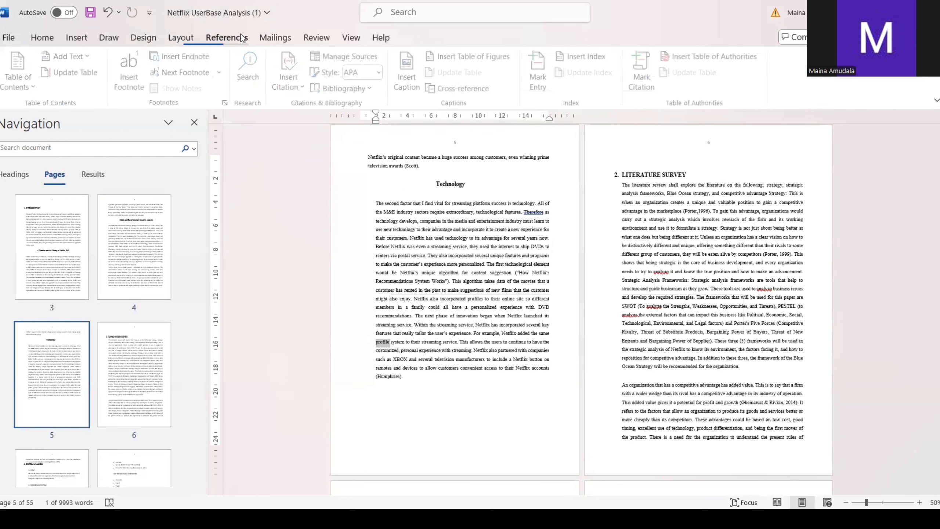
{"action": "left_click", "coordinate": [536, 71]}
{"action": "left_click", "coordinate": [416, 355]}
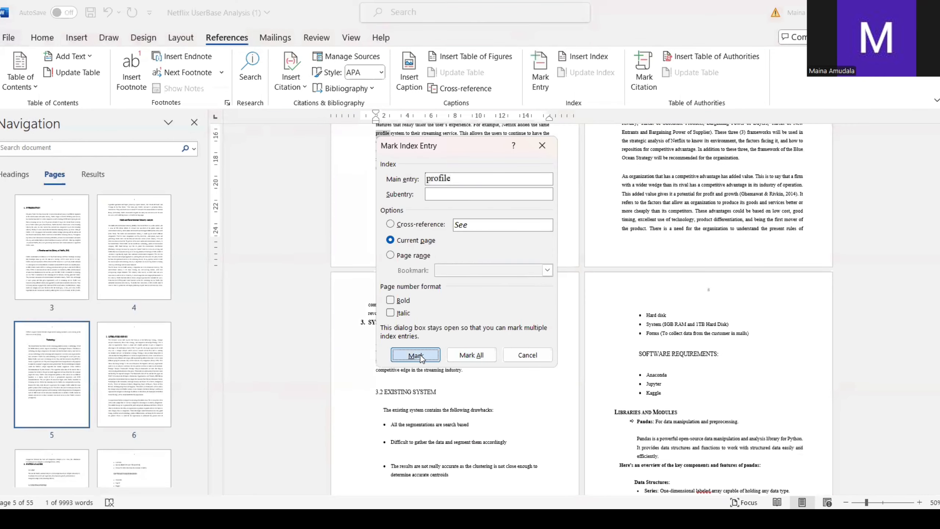
{"action": "left_click", "coordinate": [508, 355]}
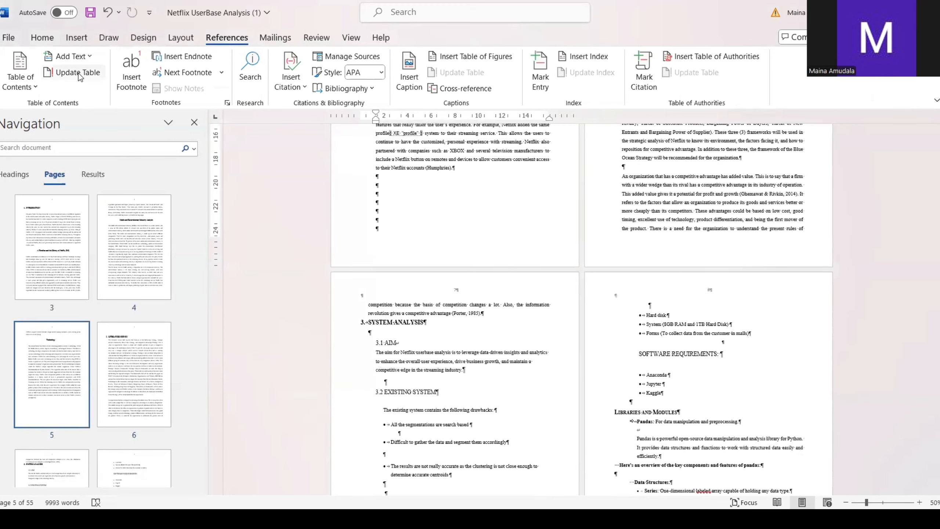
{"action": "left_click", "coordinate": [57, 38]}
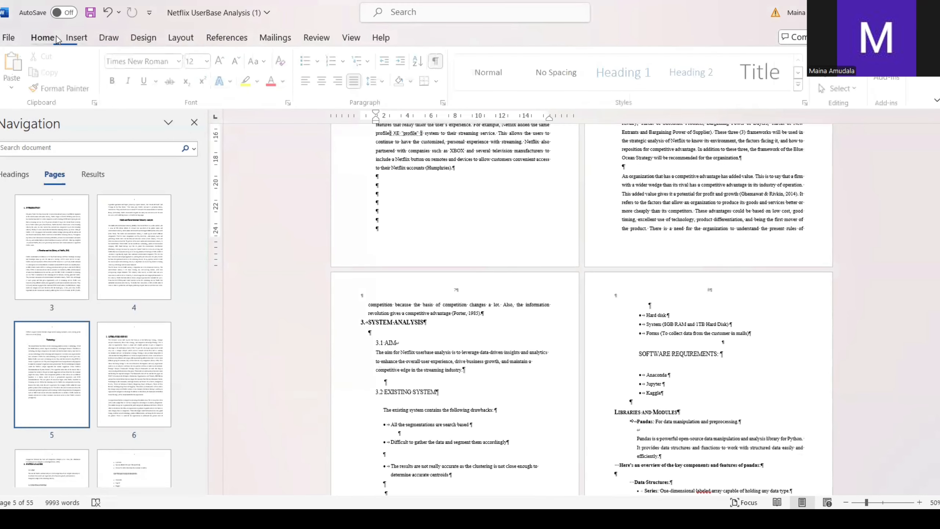
{"action": "left_click", "coordinate": [438, 61]}
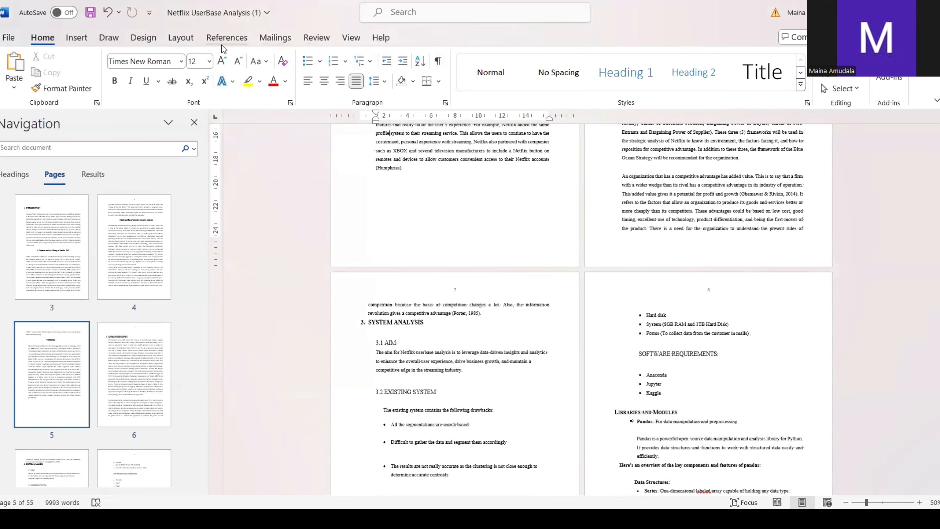
Step: Mark "NumPy" in the first bullet on page 10 as a current-page index entry, and hide the formatting marks
{"action": "left_click", "coordinate": [232, 42]}
{"action": "scroll", "coordinate": [433, 285], "scroll_direction": "down", "scroll_amount": 4}
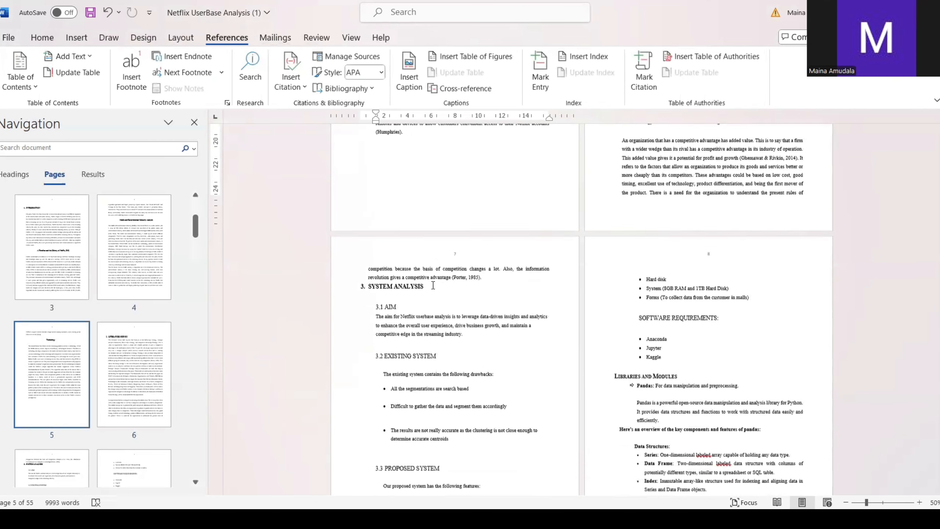
{"action": "scroll", "coordinate": [433, 285], "scroll_direction": "down", "scroll_amount": 18}
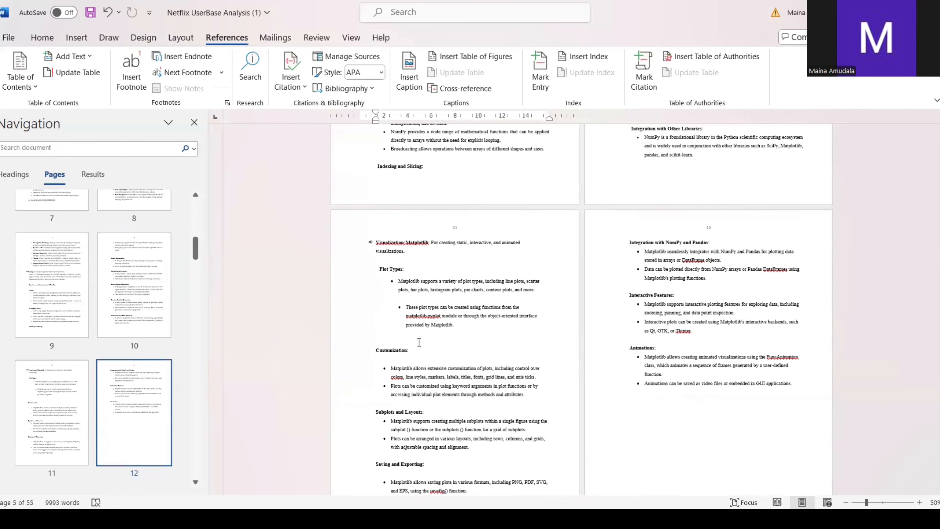
{"action": "scroll", "coordinate": [419, 337], "scroll_direction": "up", "scroll_amount": 3}
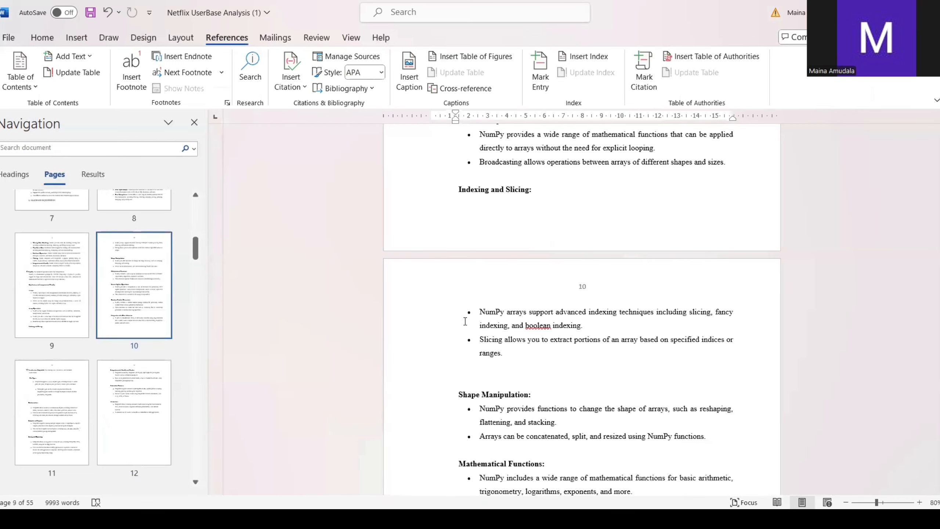
{"action": "left_click_drag", "start_coordinate": [479, 311], "coordinate": [504, 314]}
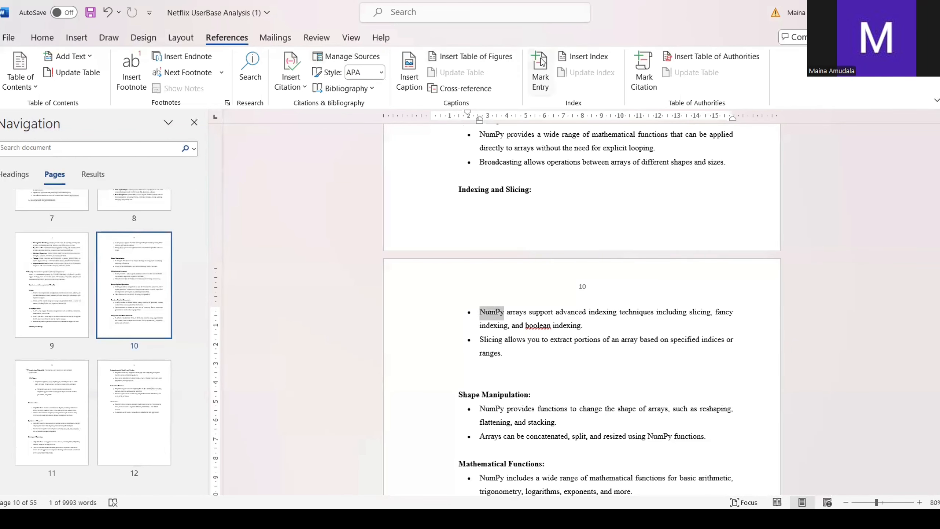
{"action": "left_click", "coordinate": [541, 73]}
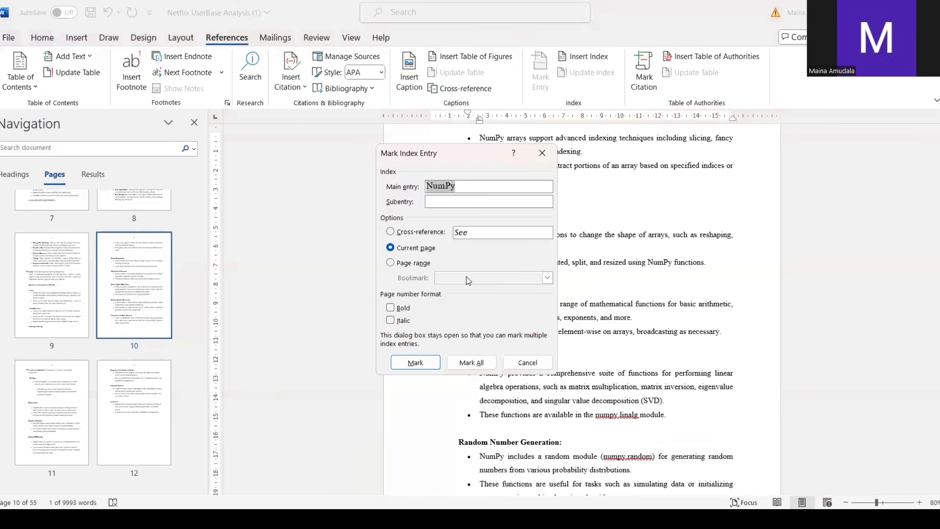
{"action": "left_click", "coordinate": [415, 362]}
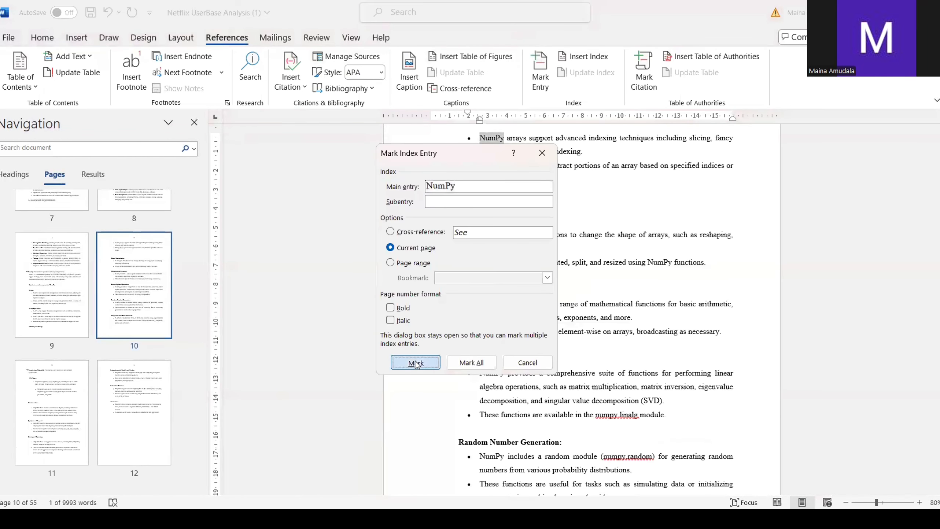
{"action": "left_click", "coordinate": [515, 367]}
{"action": "left_click", "coordinate": [43, 38]}
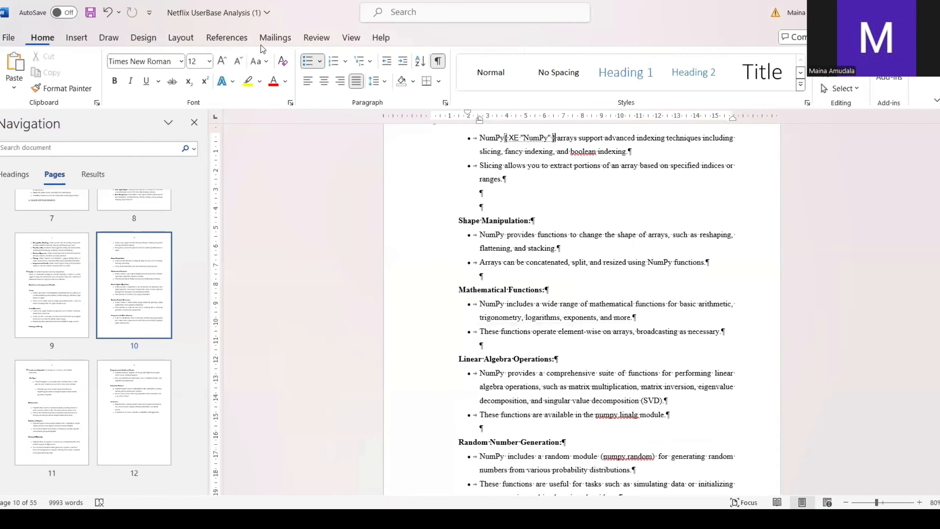
{"action": "left_click", "coordinate": [438, 61]}
{"action": "scroll", "coordinate": [510, 208], "scroll_direction": "up", "scroll_amount": 1}
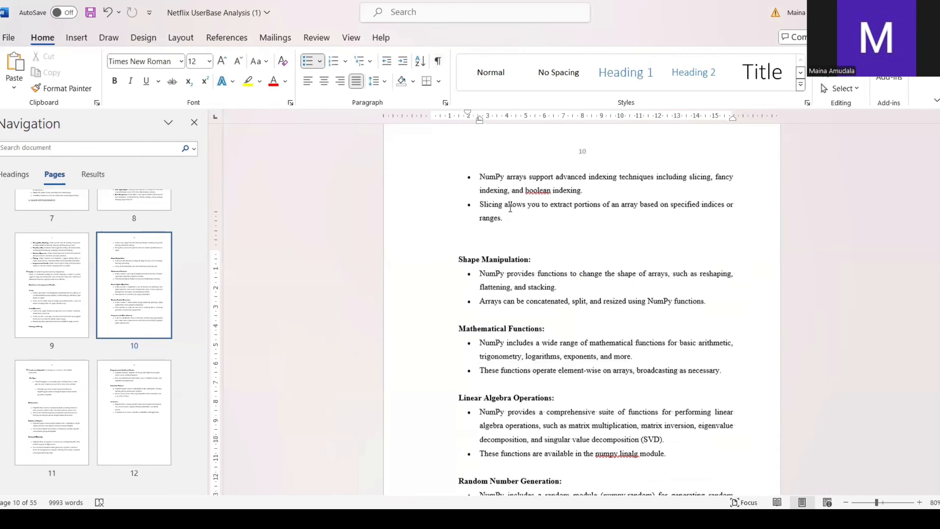
Step: Insert an index above the "Introduction" link on page 1, using the From template format with right-aligned page numbers
{"action": "scroll", "coordinate": [510, 208], "scroll_direction": "up", "scroll_amount": 20}
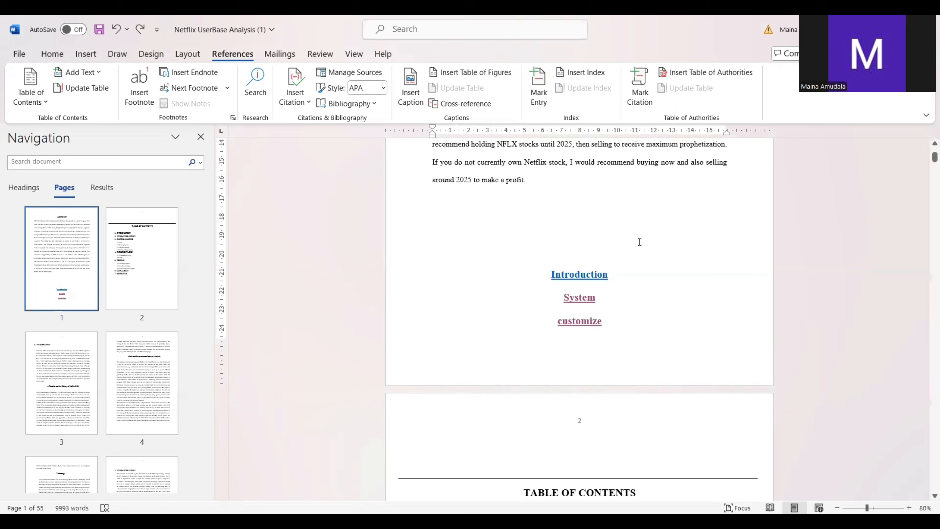
{"action": "left_click", "coordinate": [583, 74]}
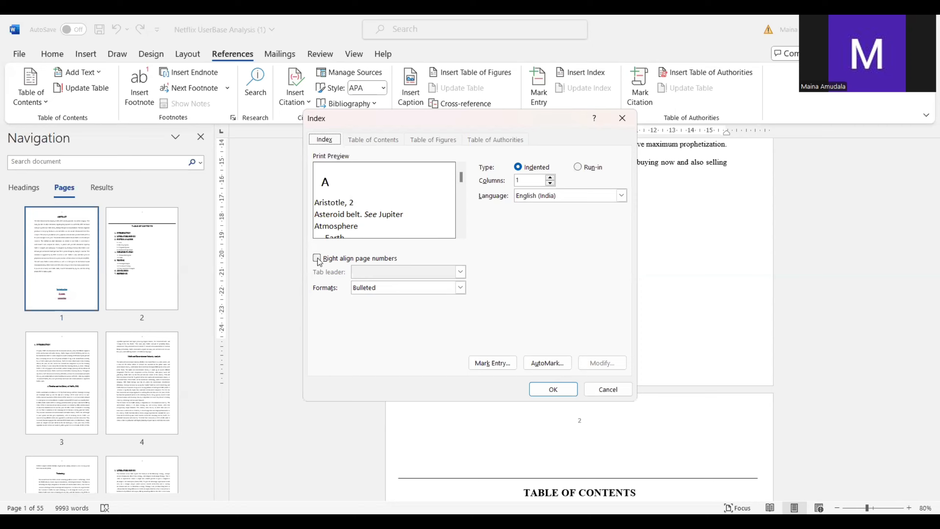
{"action": "left_click", "coordinate": [459, 288]}
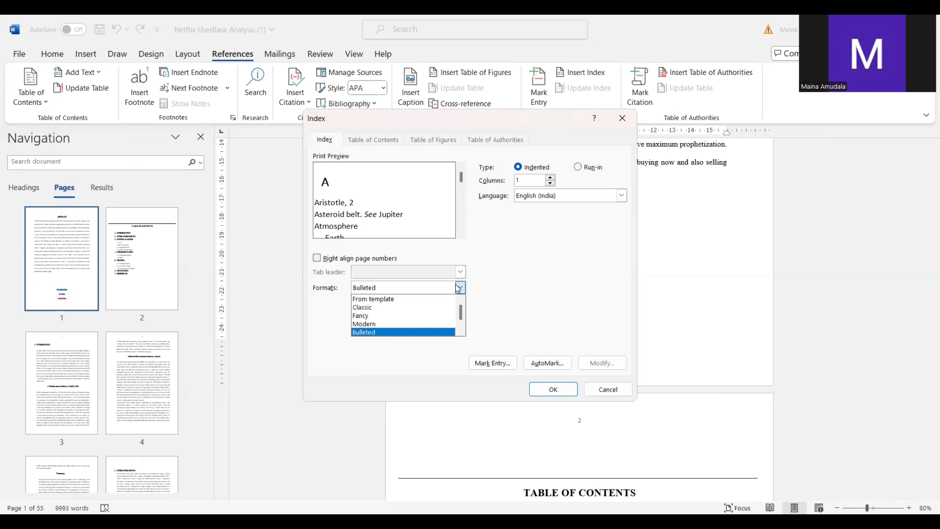
{"action": "left_click", "coordinate": [404, 298]}
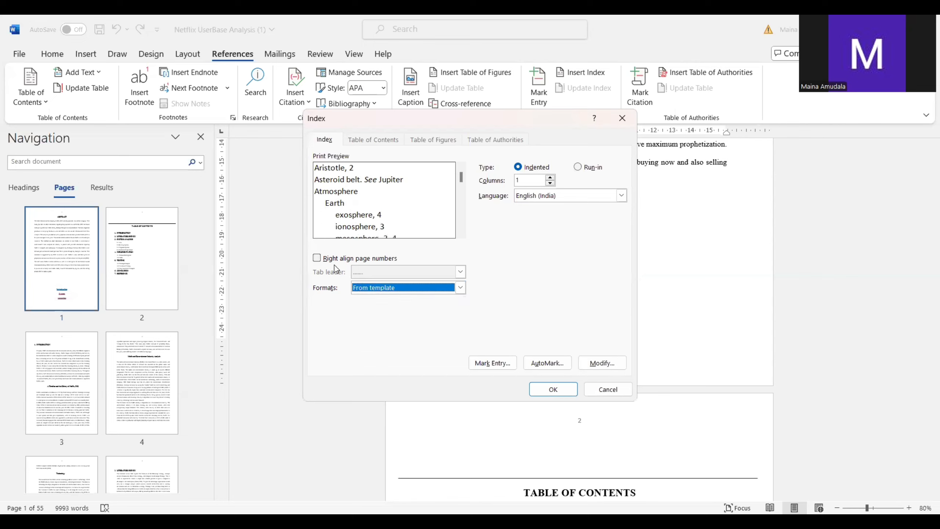
{"action": "left_click", "coordinate": [321, 259]}
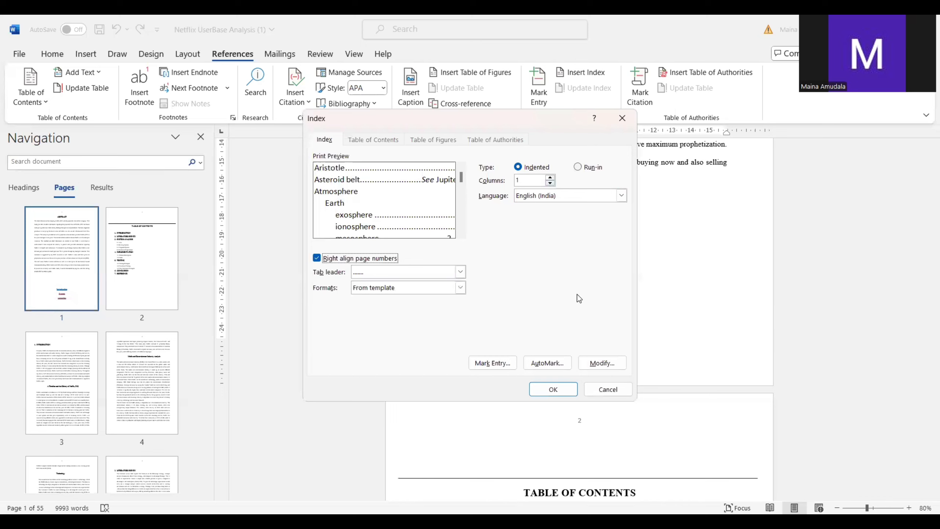
{"action": "left_click", "coordinate": [561, 391]}
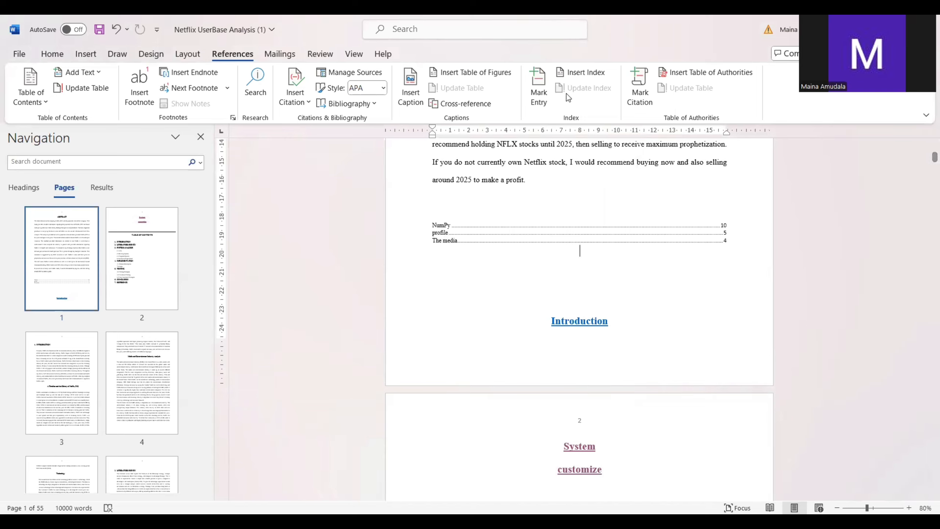
Step: Start a second index below the first one on page 1 and set its format to Bulleted
{"action": "left_click", "coordinate": [583, 72]}
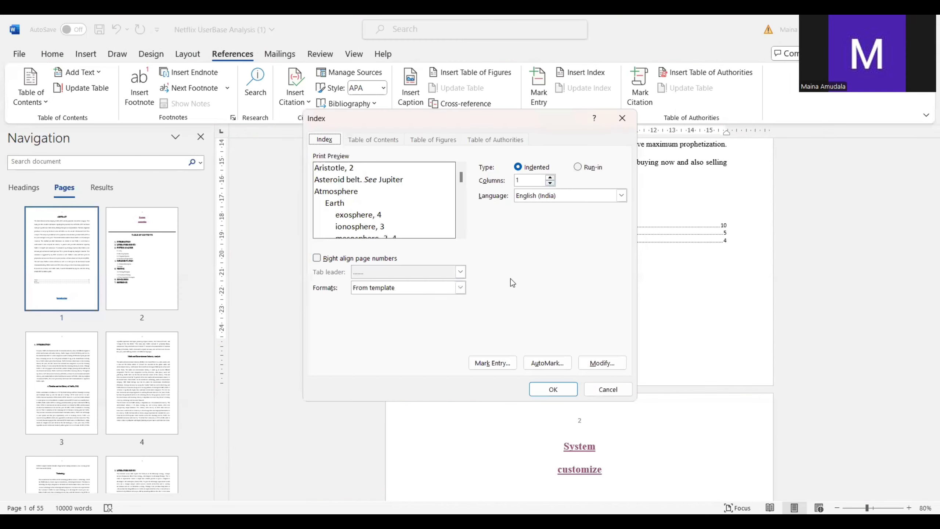
{"action": "left_click", "coordinate": [460, 290]}
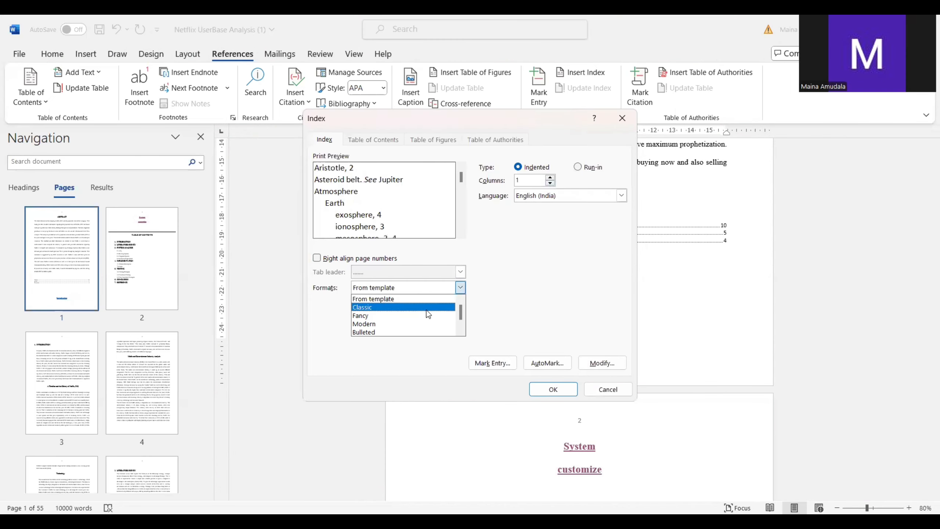
{"action": "left_click", "coordinate": [373, 332]}
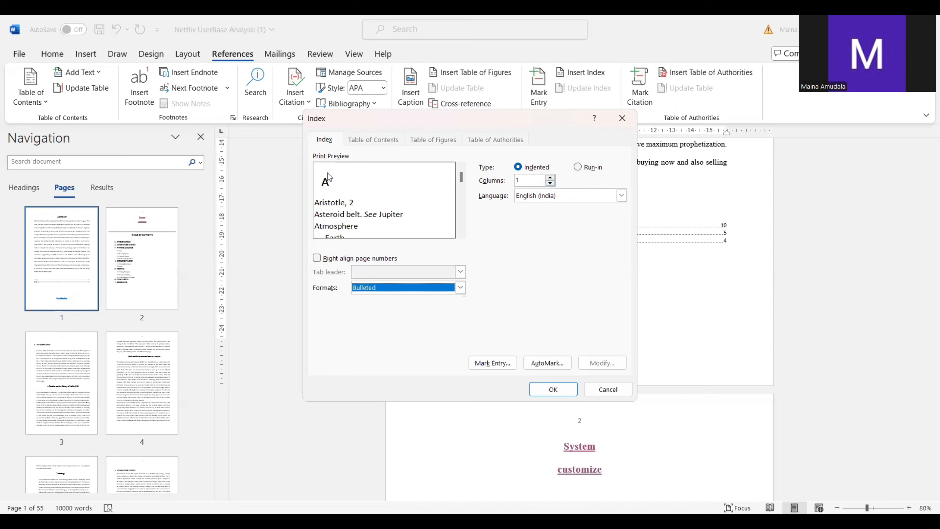